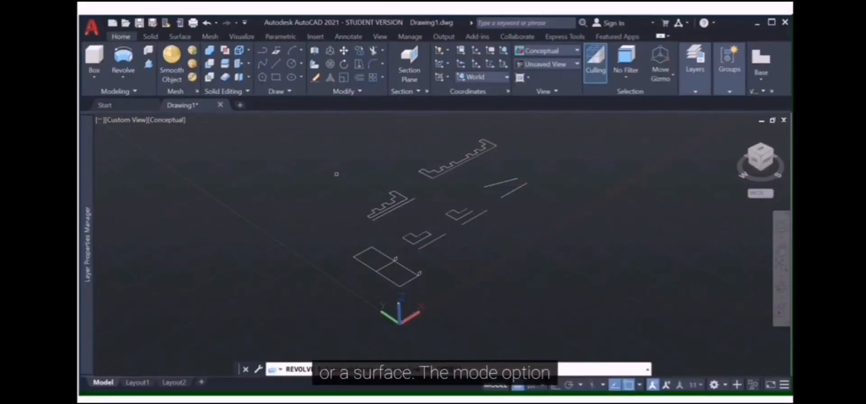
# Try revolving the short slanted line about its neighbouring axis line through 120° from a 90° start angle, and undo the revolve.
pyautogui.write('MO')
pyautogui.press('Return')
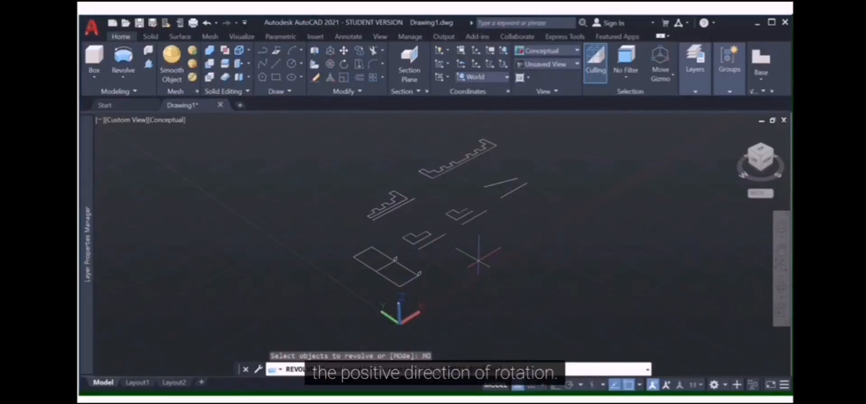
pyautogui.click(128, 63)
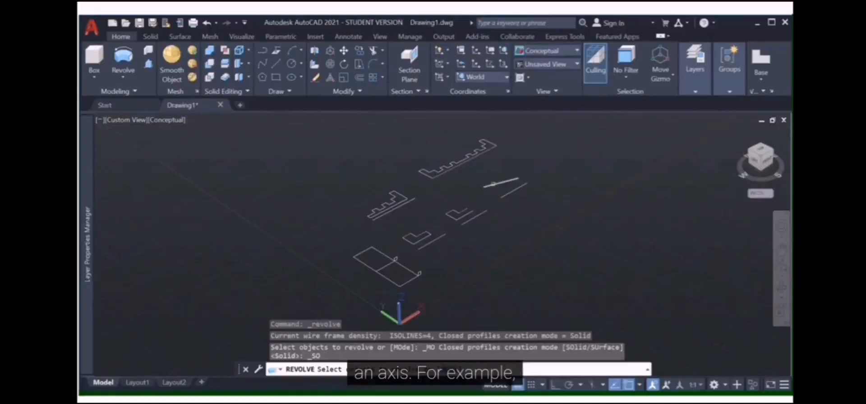
pyautogui.click(493, 183)
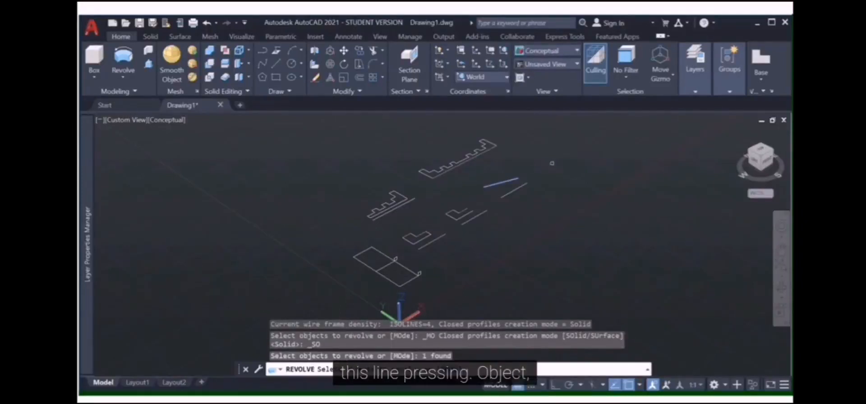
pyautogui.press('Return')
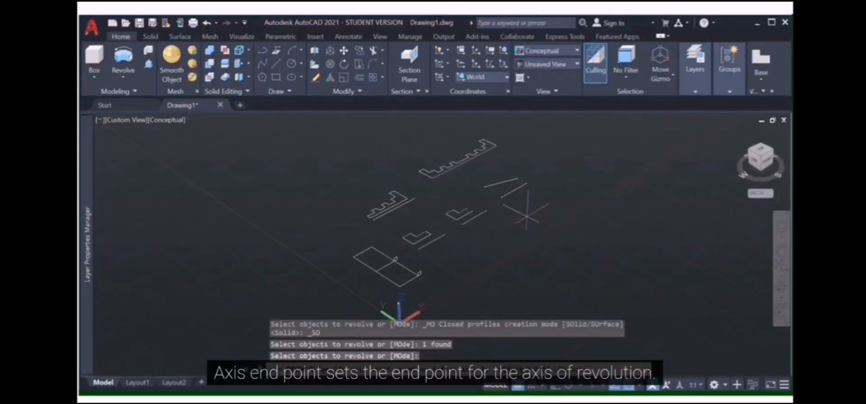
pyautogui.press('Return')
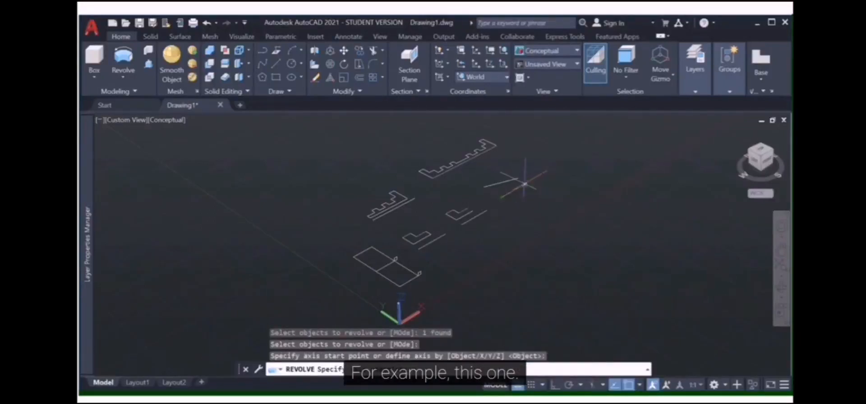
pyautogui.click(527, 182)
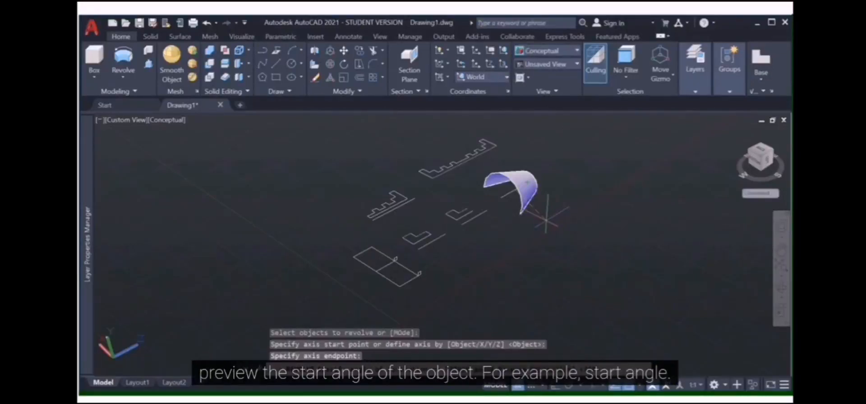
pyautogui.click(550, 232)
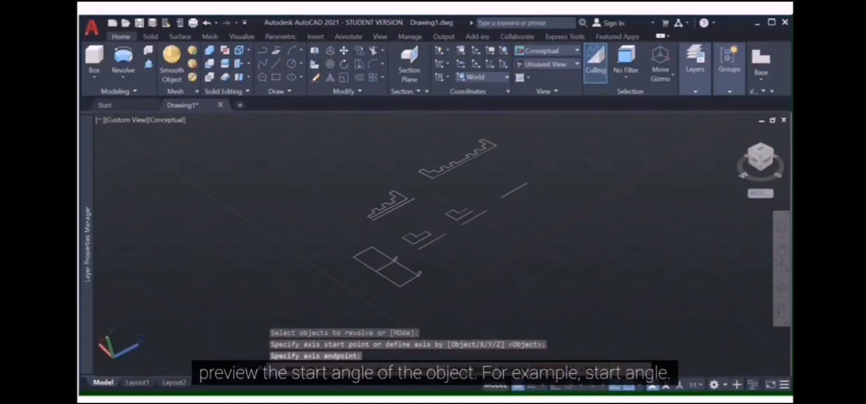
pyautogui.write('ST')
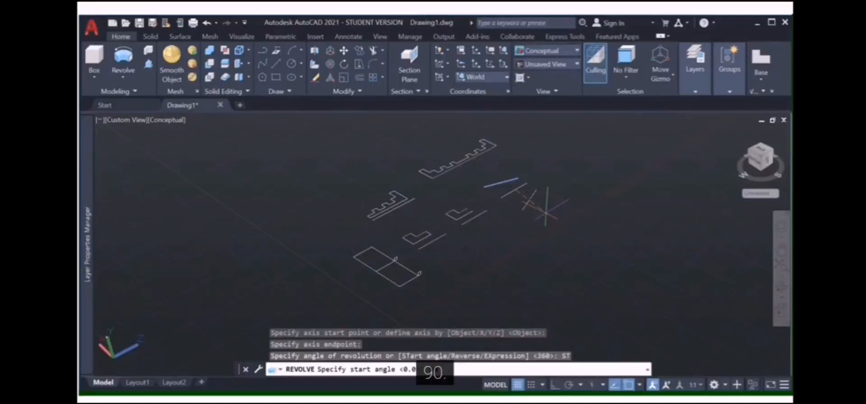
pyautogui.press('Return')
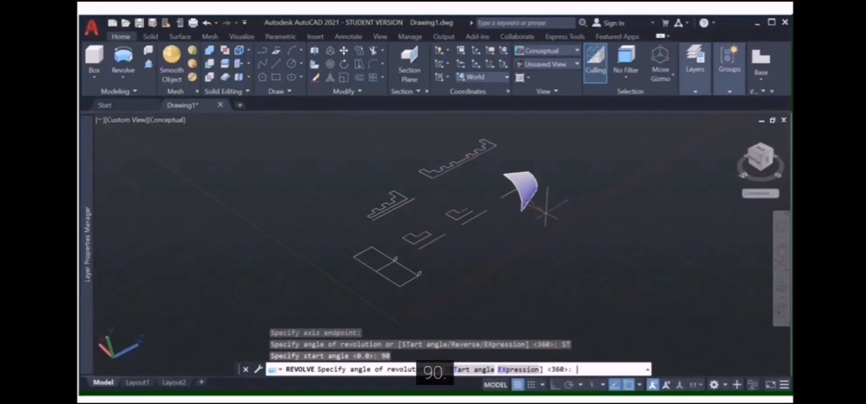
pyautogui.write('12')
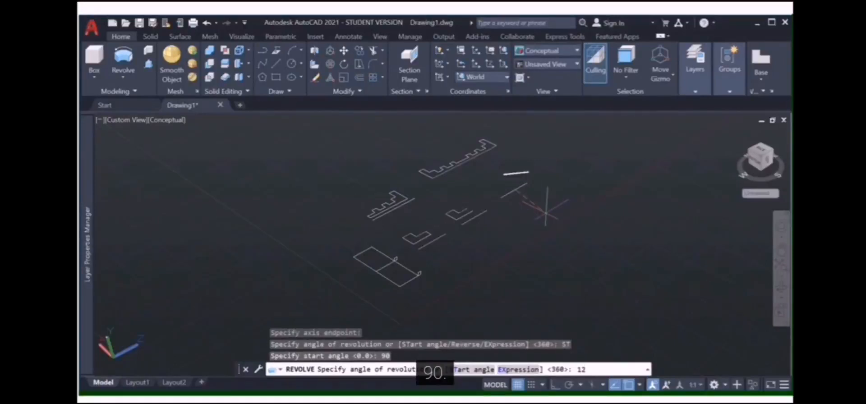
pyautogui.write('0')
pyautogui.press('Return')
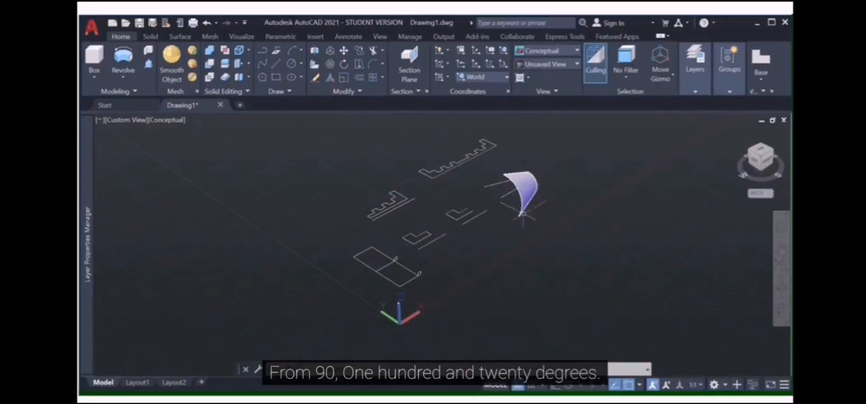
pyautogui.click(205, 27)
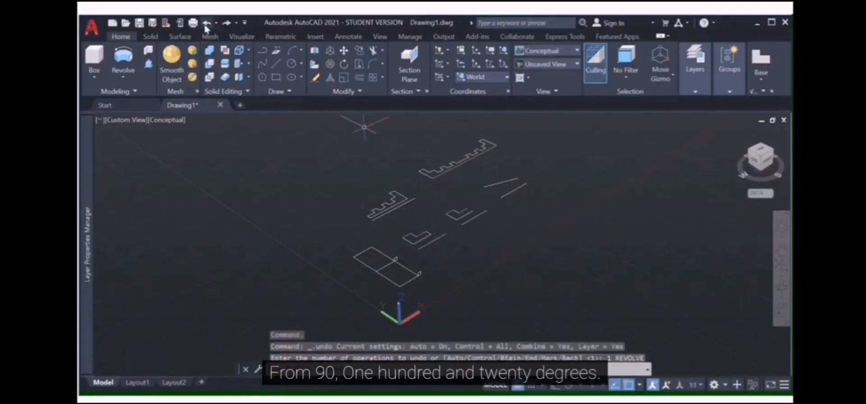
# Revolve the short slanted line a full 360° about the neighbouring axis line.
pyautogui.click(123, 56)
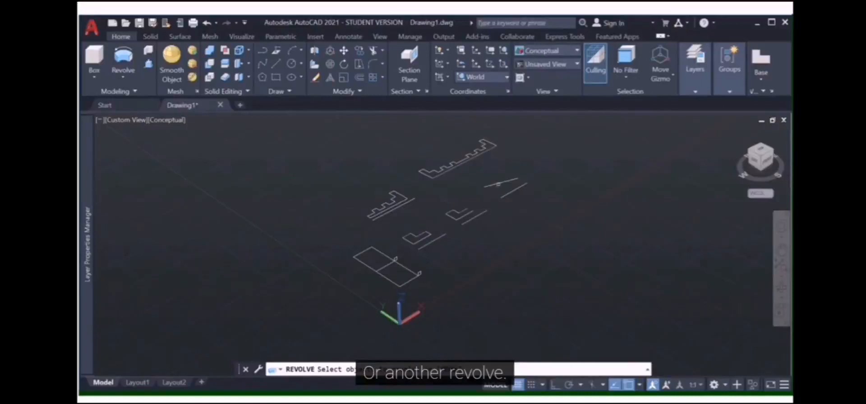
pyautogui.click(500, 183)
pyautogui.press('Return')
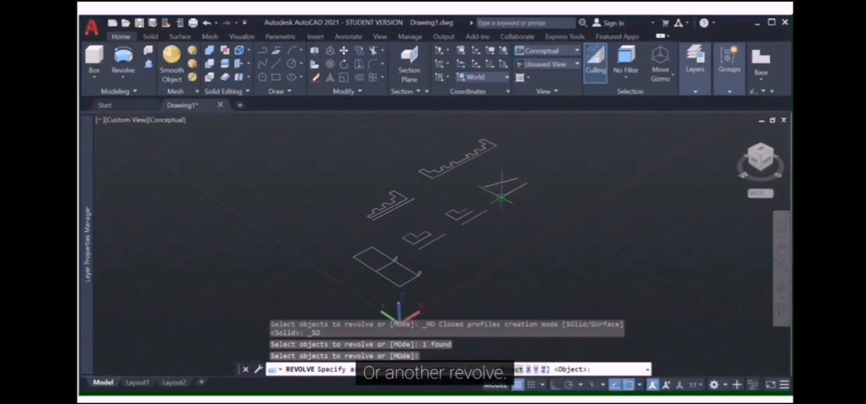
pyautogui.click(502, 196)
pyautogui.click(527, 183)
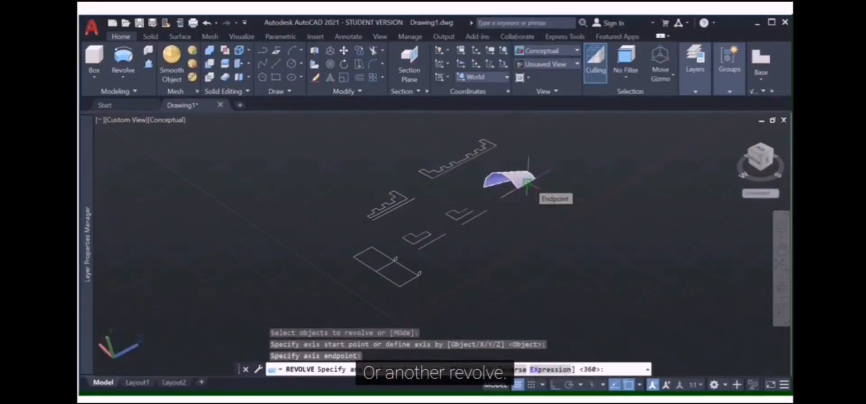
pyautogui.write('360')
pyautogui.press('Return')
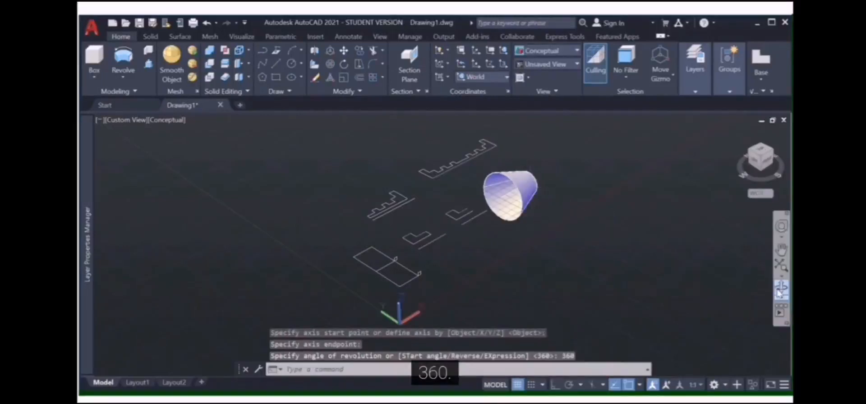
# Revolve the closed L-shaped profile 120° about the axis line beside it.
pyautogui.click(781, 289)
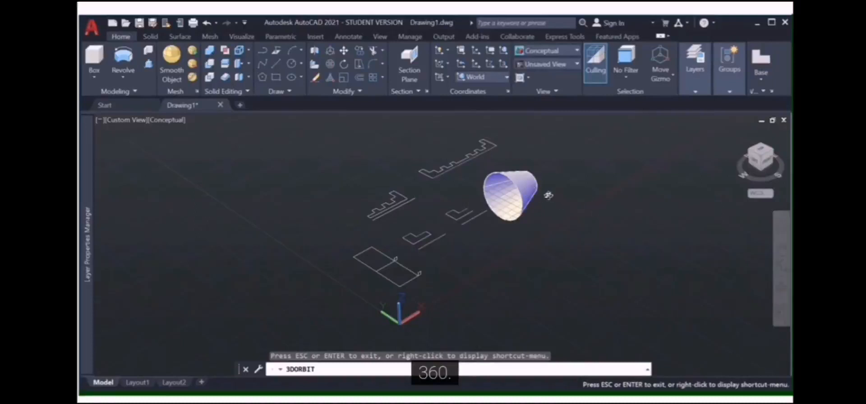
pyautogui.moveTo(549, 195)
pyautogui.mouseDown()
pyautogui.moveTo(449, 155)
pyautogui.moveTo(510, 198)
pyautogui.moveTo(567, 193)
pyautogui.moveTo(537, 201)
pyautogui.mouseUp()
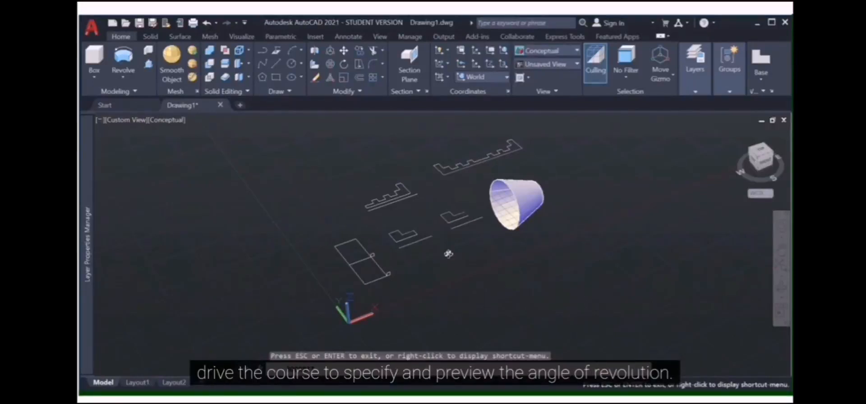
pyautogui.click(126, 66)
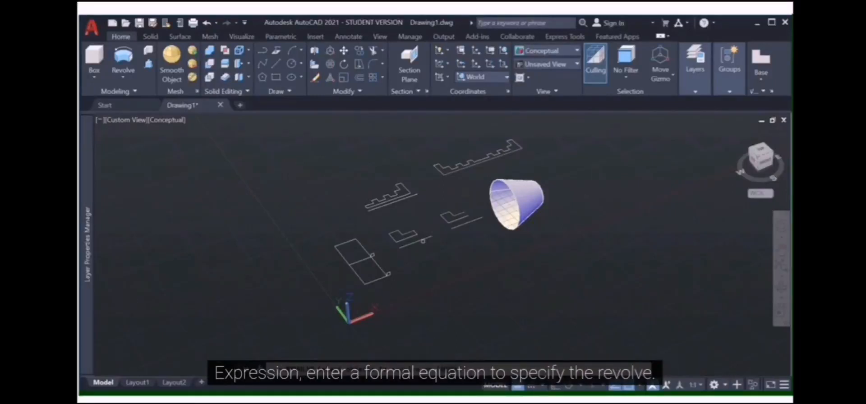
pyautogui.scroll(1, 474, 194)
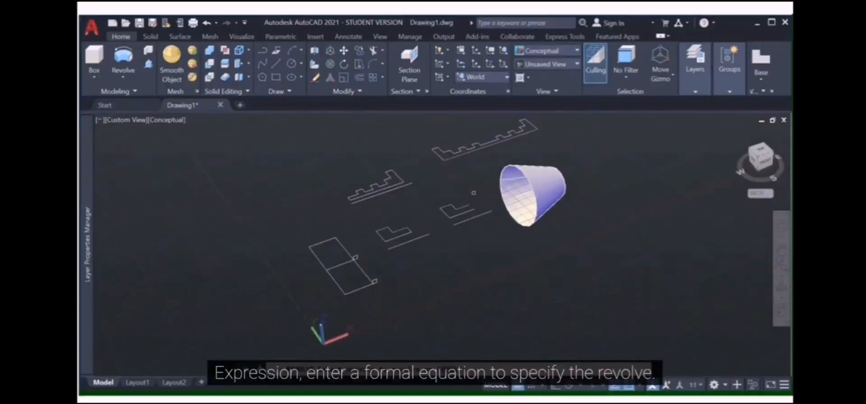
pyautogui.scroll(1, 474, 194)
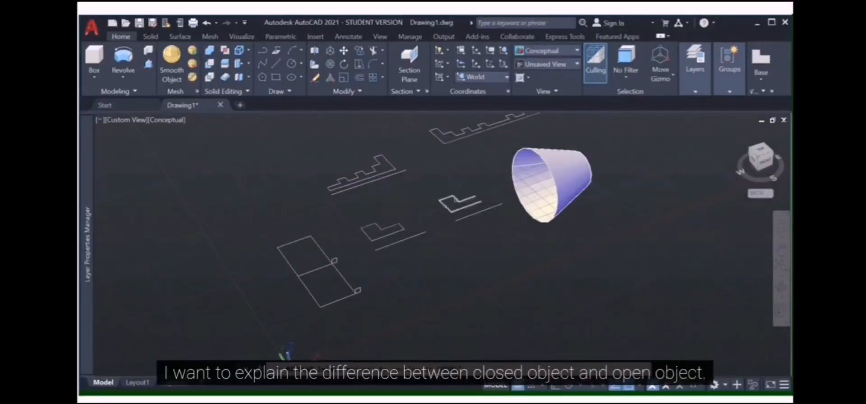
pyautogui.click(123, 56)
pyautogui.click(388, 236)
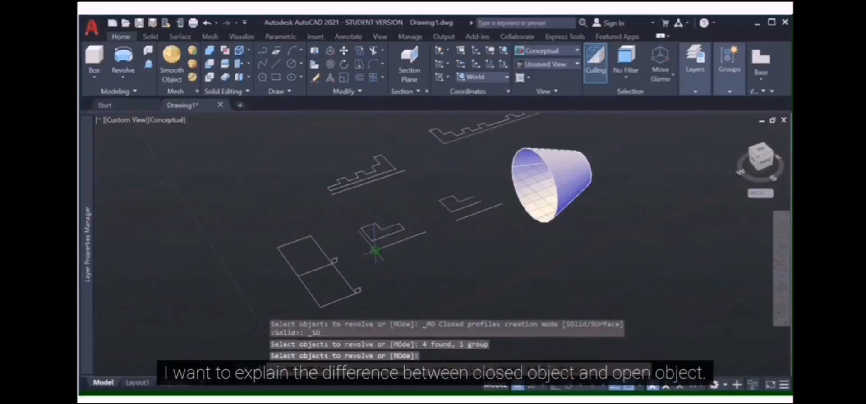
pyautogui.press('Return')
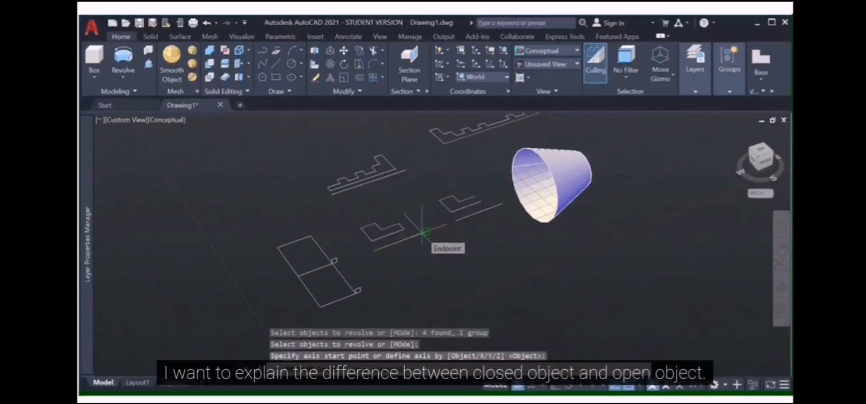
pyautogui.click(425, 233)
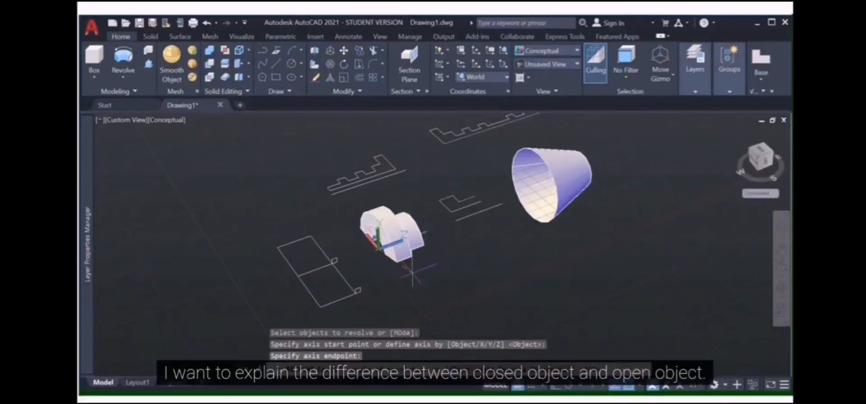
pyautogui.write('120')
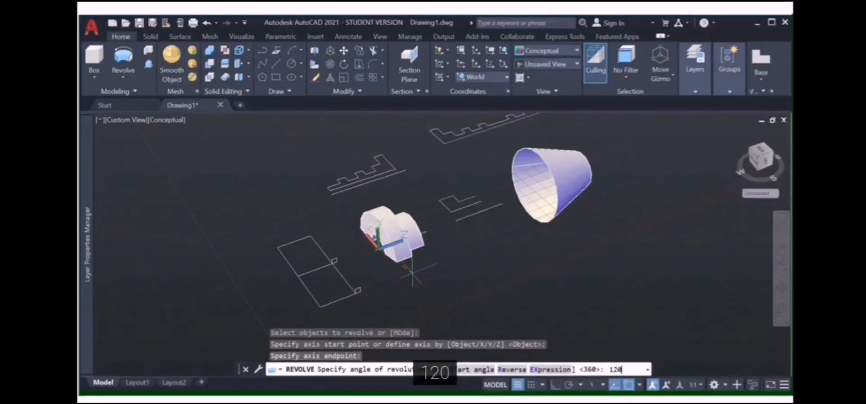
pyautogui.press('Return')
# Revolve the open L-shaped profile 120° about its adjacent axis line.
pyautogui.click(124, 59)
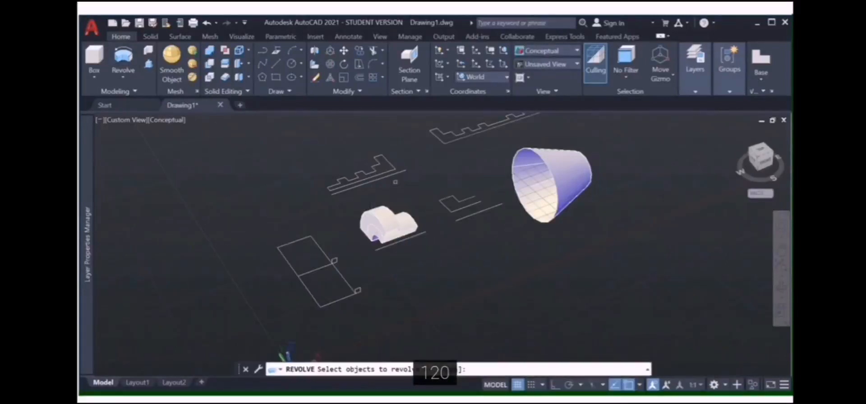
pyautogui.click(445, 203)
pyautogui.press('Return')
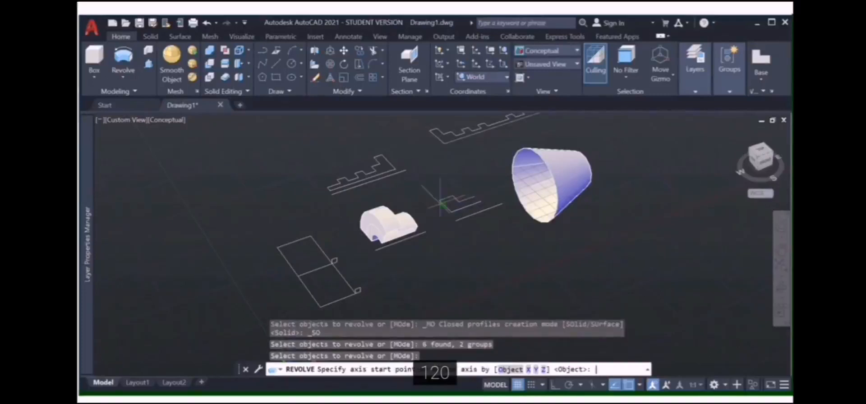
pyautogui.click(456, 220)
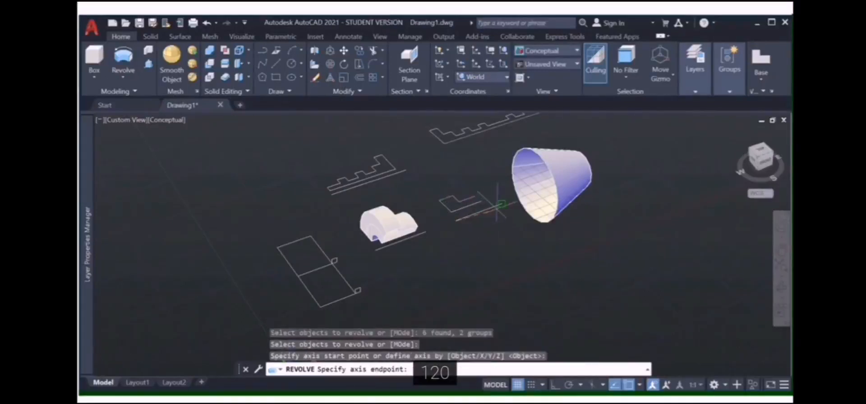
pyautogui.click(502, 205)
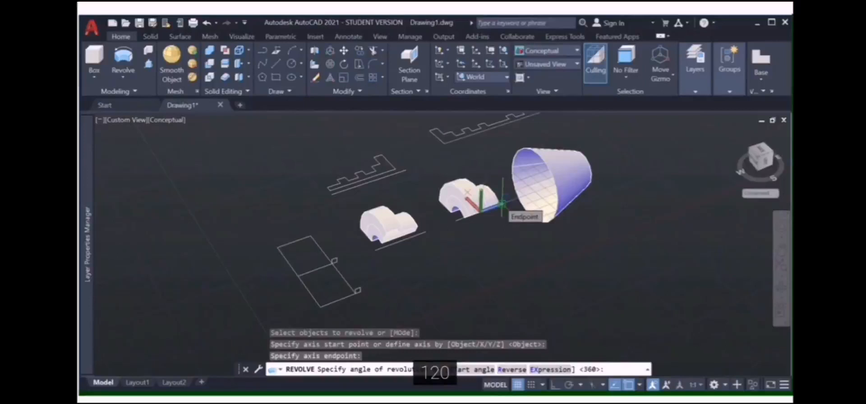
pyautogui.write('120')
pyautogui.press('Return')
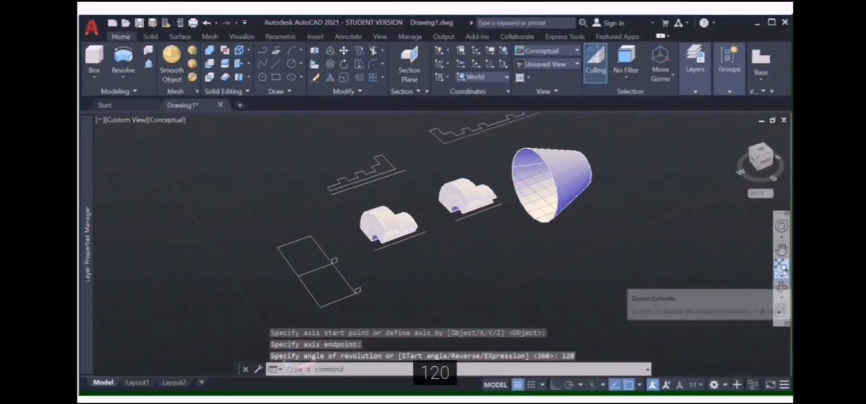
# Revolve the closed stepped profile a full 360° about the separate axis line beside its long straight edge.
pyautogui.click(780, 288)
pyautogui.moveTo(433, 198); pyautogui.dragTo(421, 195)
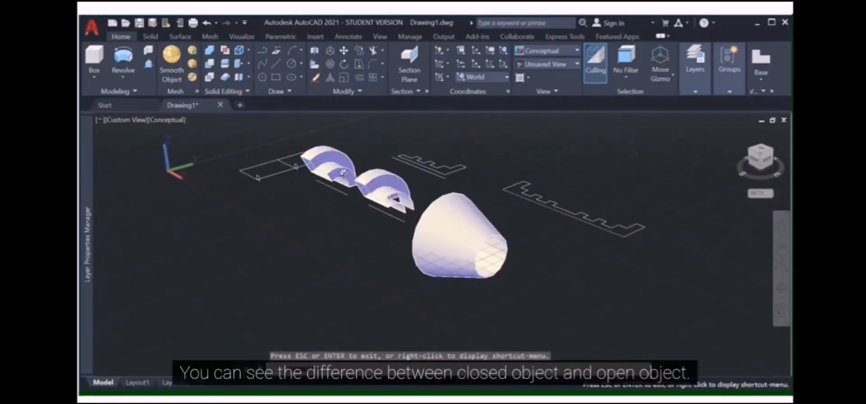
pyautogui.moveTo(395, 198); pyautogui.dragTo(431, 214)
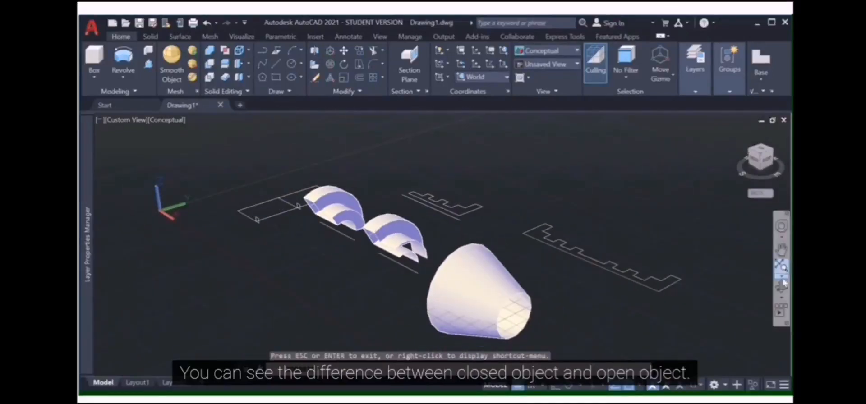
pyautogui.moveTo(506, 256)
pyautogui.mouseDown()
pyautogui.moveTo(508, 235)
pyautogui.moveTo(521, 255)
pyautogui.mouseUp()
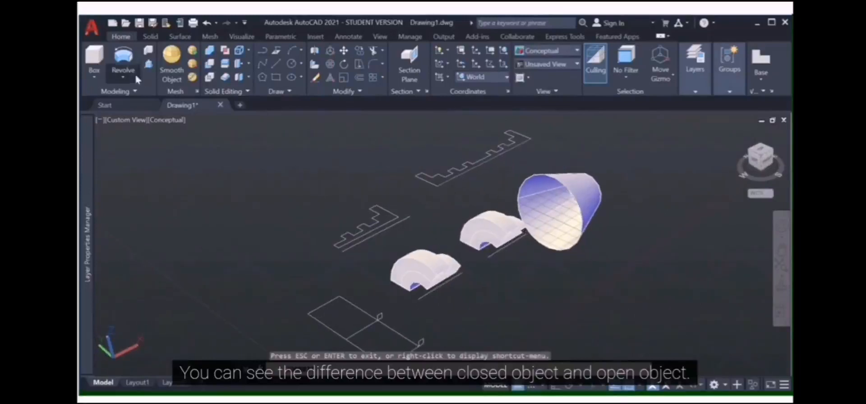
pyautogui.press('Escape')
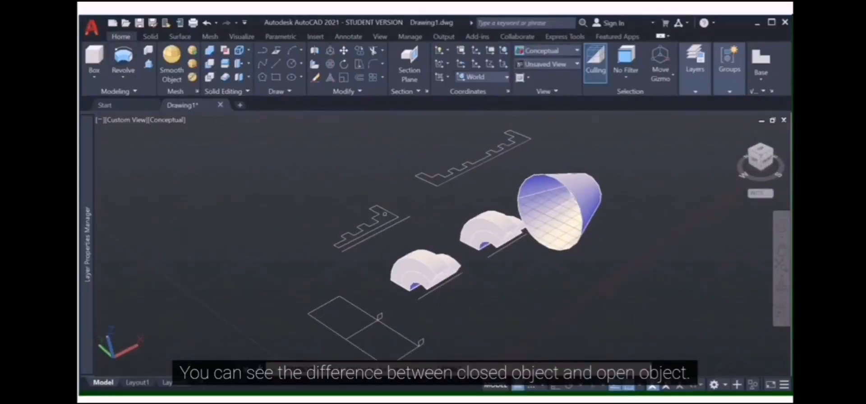
pyautogui.click(389, 212)
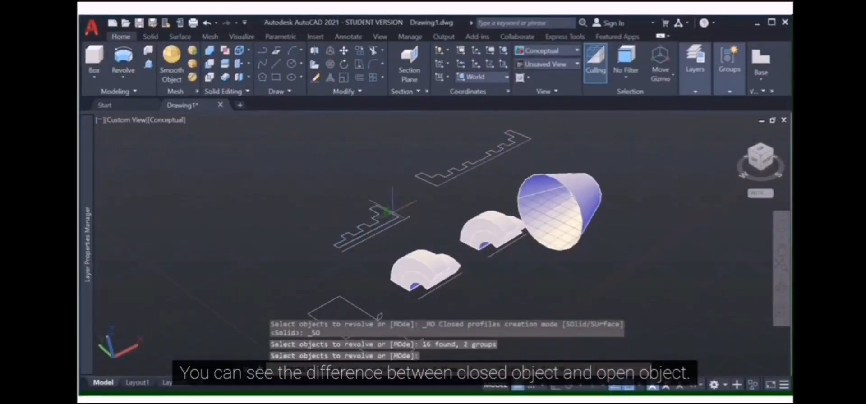
pyautogui.click(343, 251)
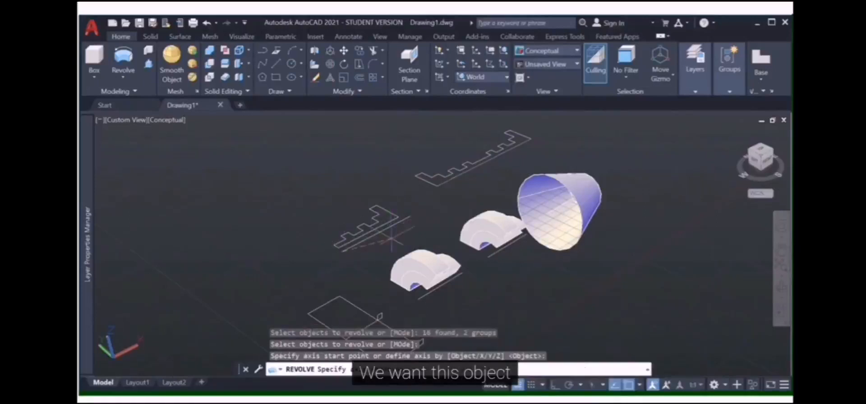
pyautogui.click(410, 216)
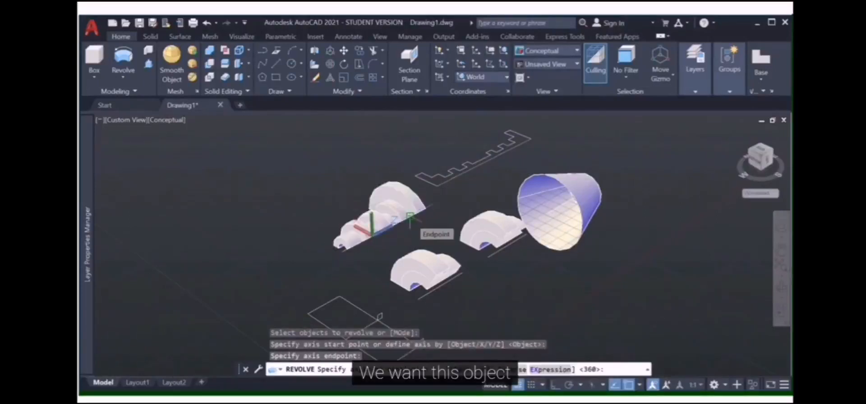
pyautogui.write('360')
pyautogui.press('Return')
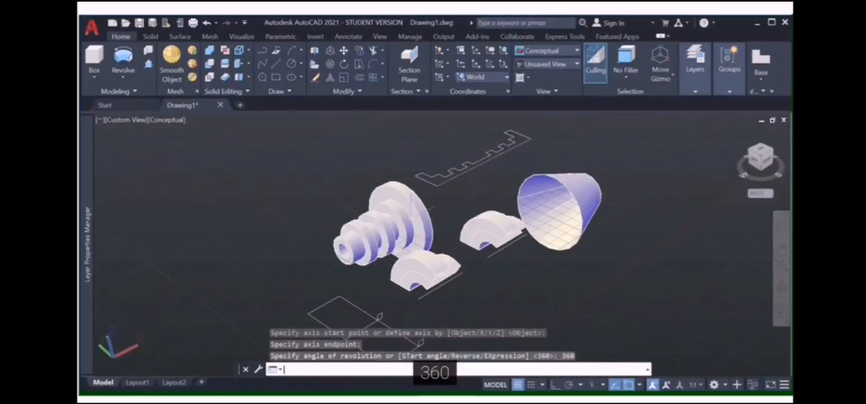
# Revolve the larger closed stepped profile a full 360° about its own long straight edge.
pyautogui.click(132, 68)
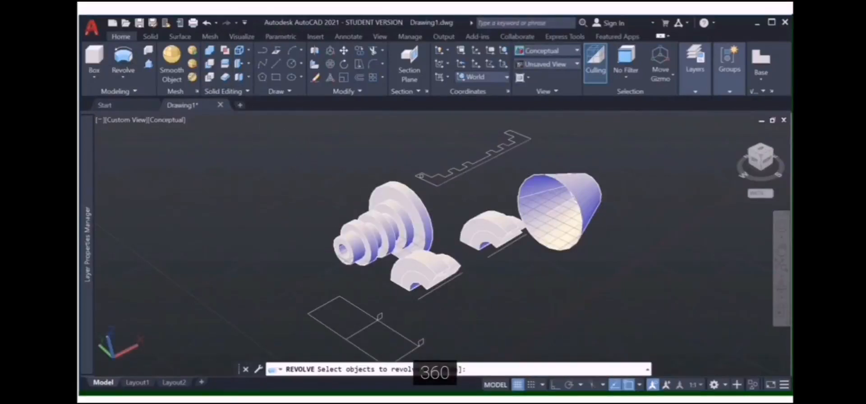
pyautogui.click(420, 176)
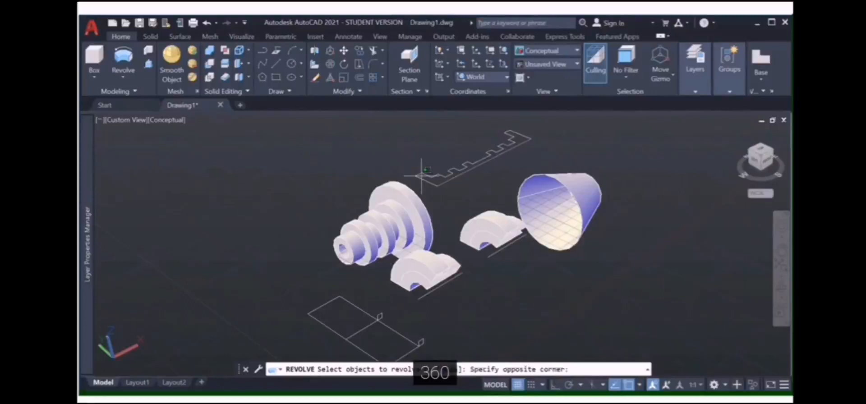
pyautogui.click(443, 186)
pyautogui.click(440, 185)
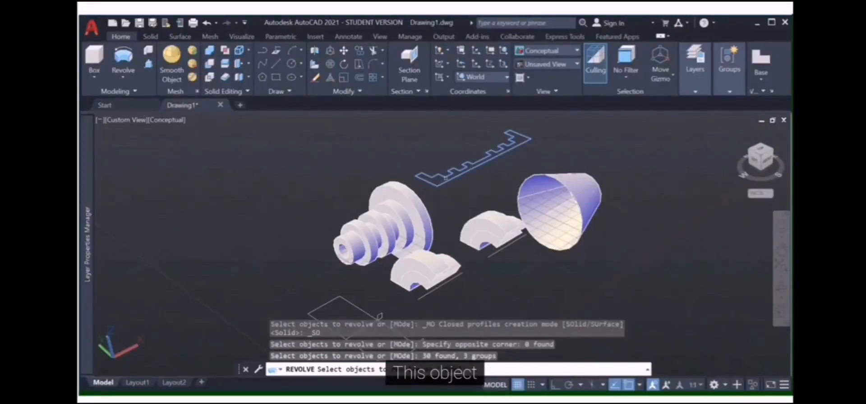
pyautogui.press('Return')
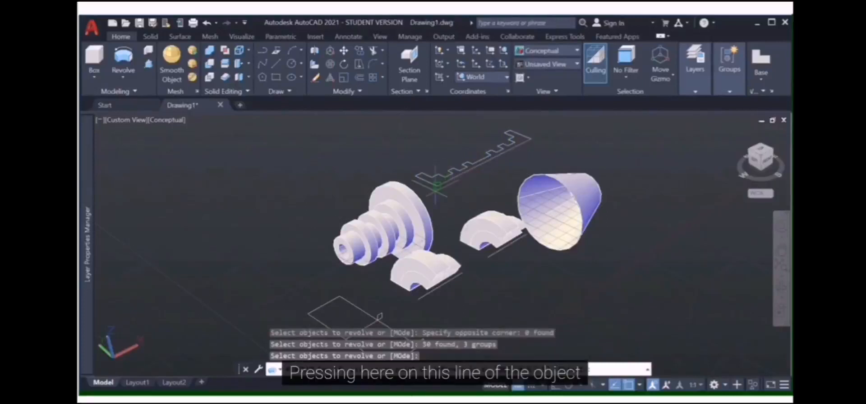
pyautogui.press('Return')
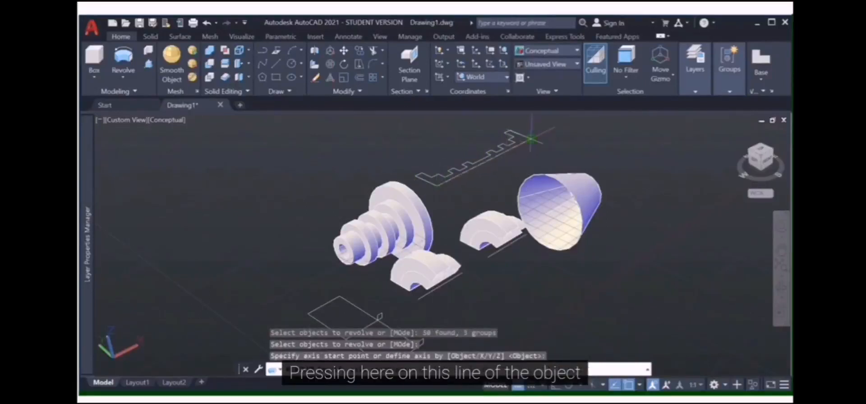
pyautogui.click(531, 139)
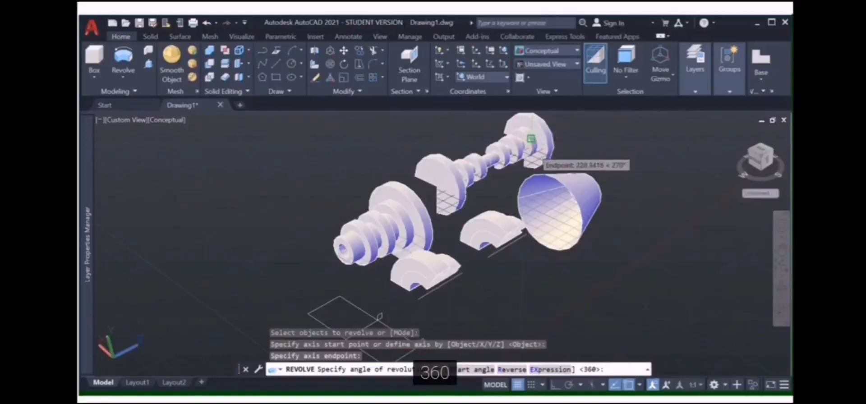
pyautogui.write('360')
pyautogui.press('Return')
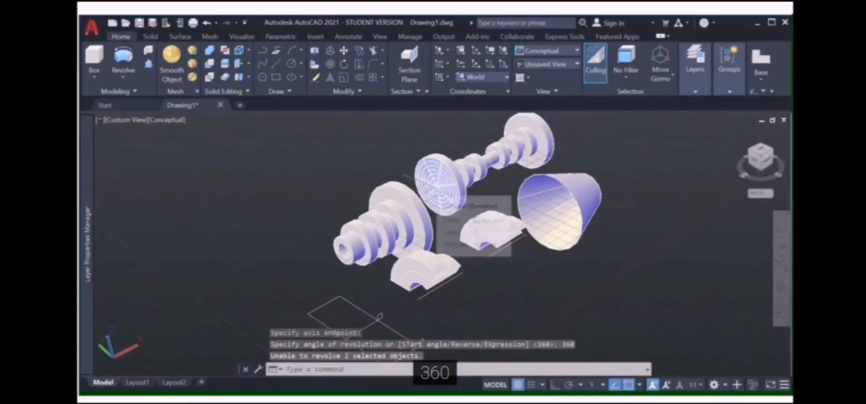
# Sweep the small square at the shared corner of the two adjoining rectangles along the rectangle farther from the origin.
pyautogui.scroll(-2, 447, 229)
pyautogui.scroll(1, 450, 332)
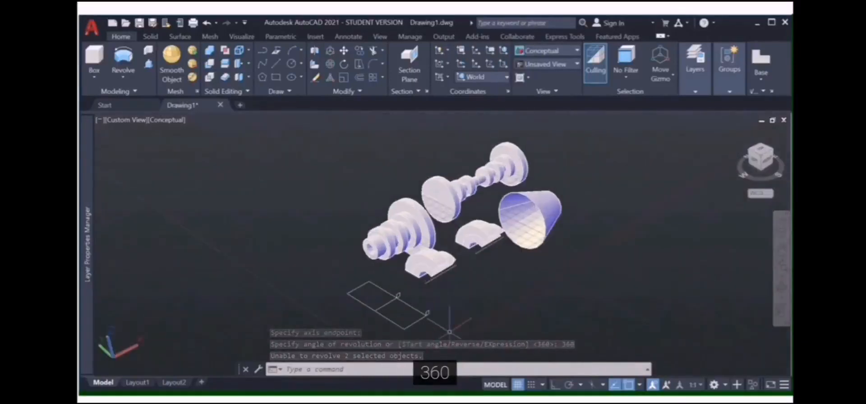
pyautogui.keyDown('shift'); pyautogui.moveTo(471, 315); pyautogui.dragTo(445, 242, button='middle'); pyautogui.keyUp('shift')
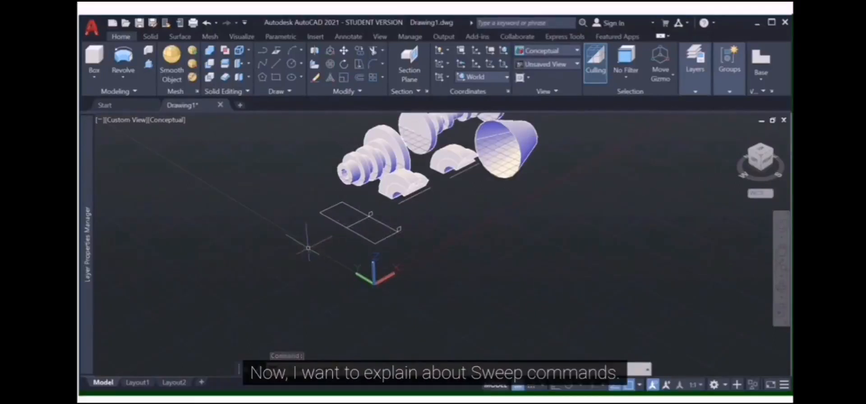
pyautogui.click(122, 77)
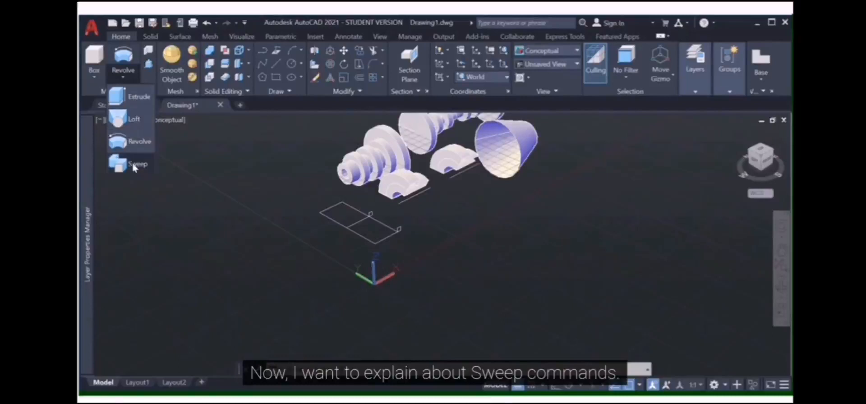
pyautogui.click(129, 141)
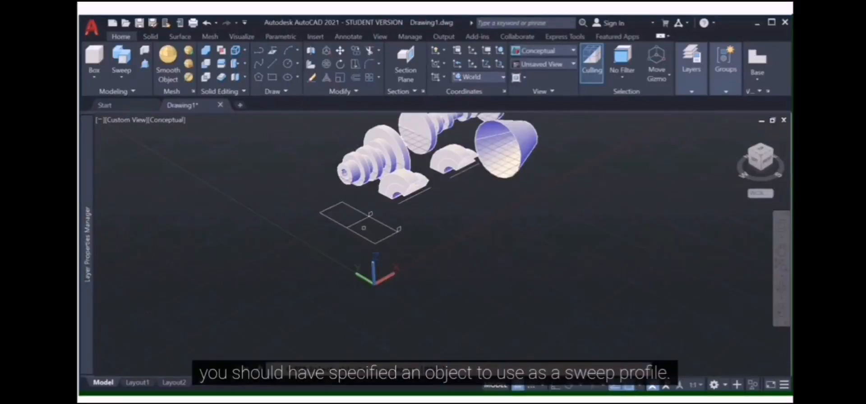
pyautogui.scroll(3, 387, 236)
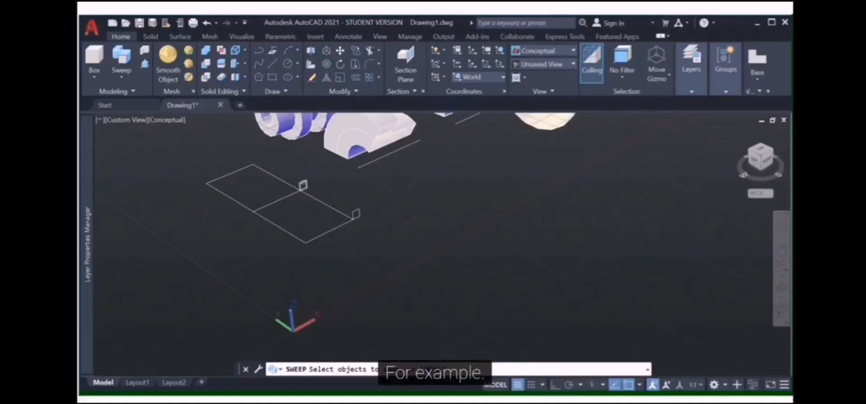
pyautogui.click(304, 185)
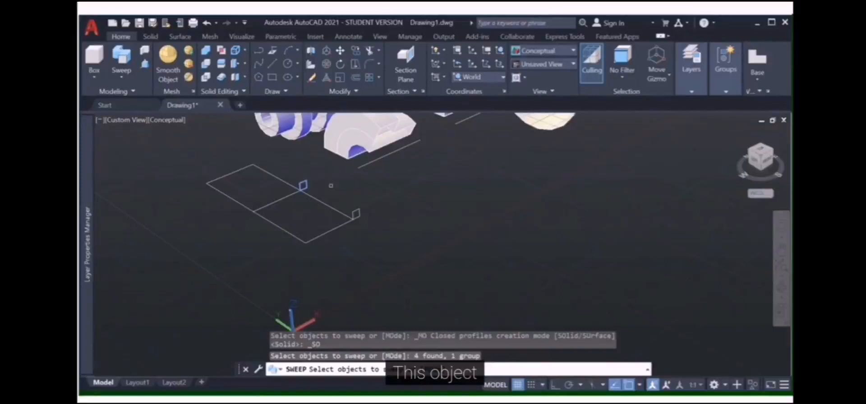
pyautogui.press('Return')
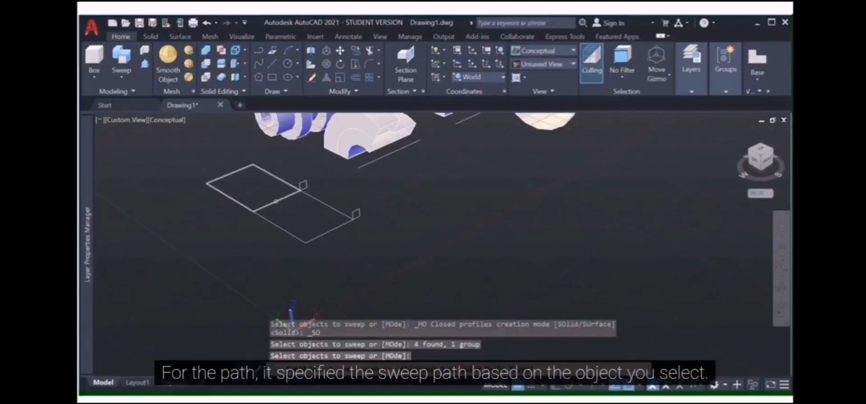
pyautogui.press('Return')
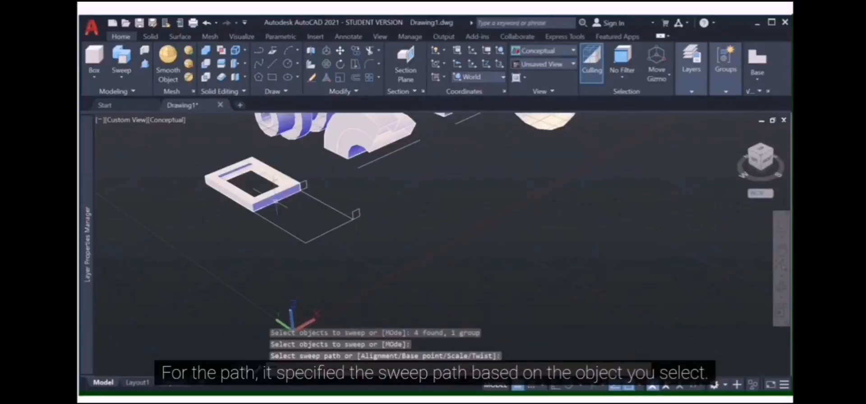
# Sweep the other small square profile along the remaining rectangular path next to the finished frame.
pyautogui.press('Return')
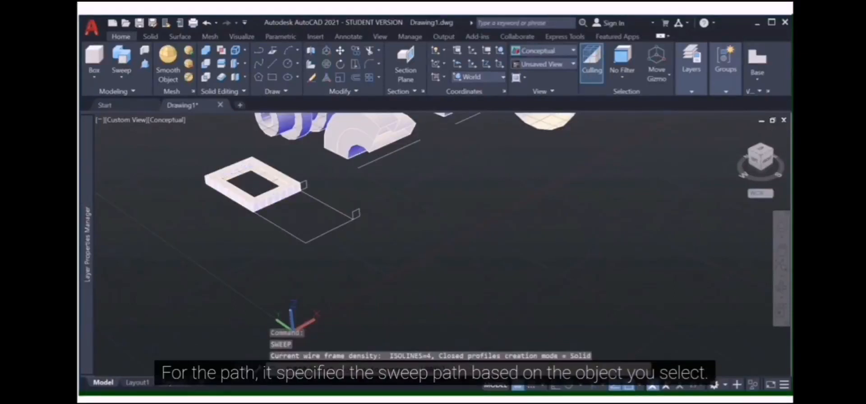
pyautogui.click(120, 68)
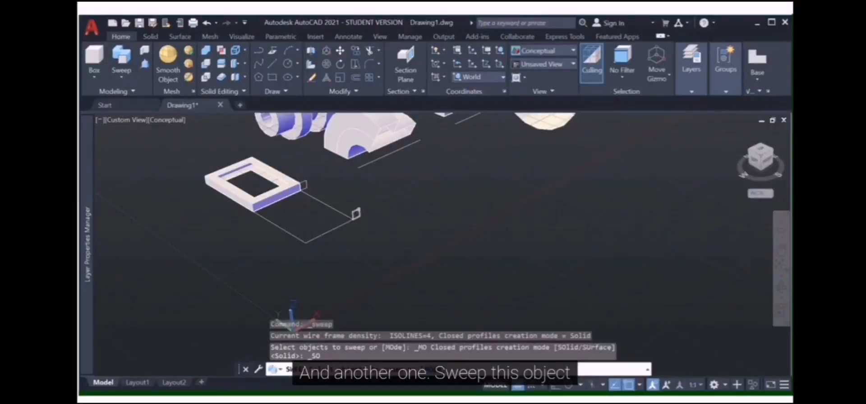
pyautogui.click(356, 213)
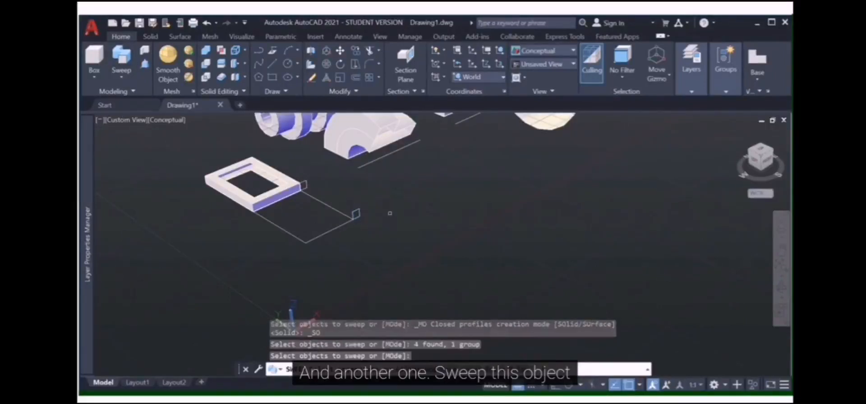
pyautogui.press('Return')
pyautogui.click(339, 229)
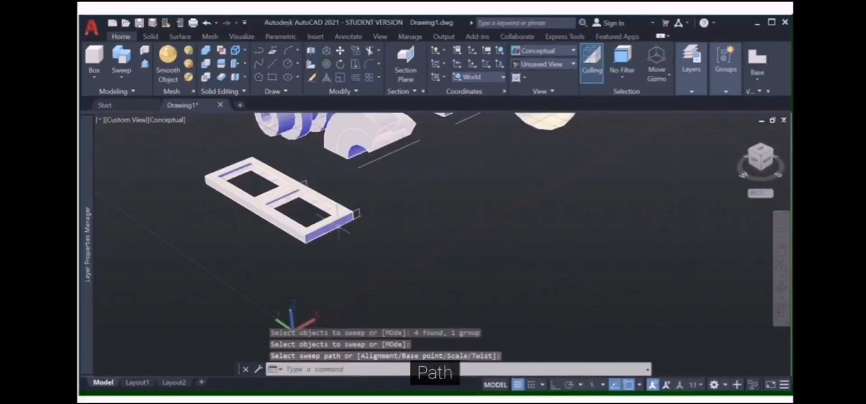
pyautogui.press('Return')
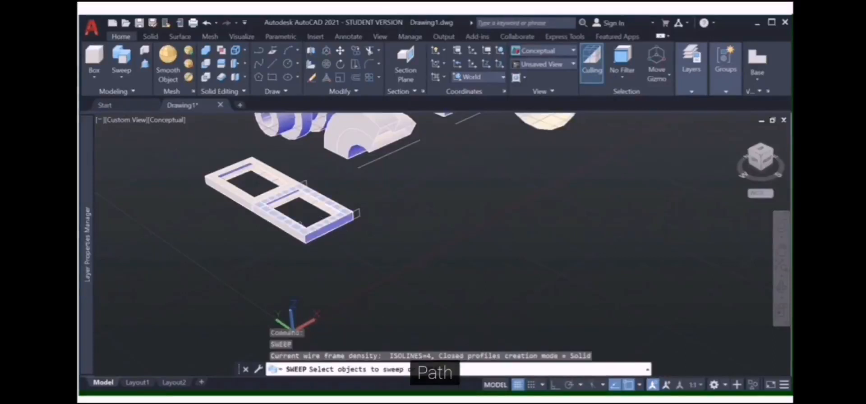
pyautogui.scroll(-2, 371, 212)
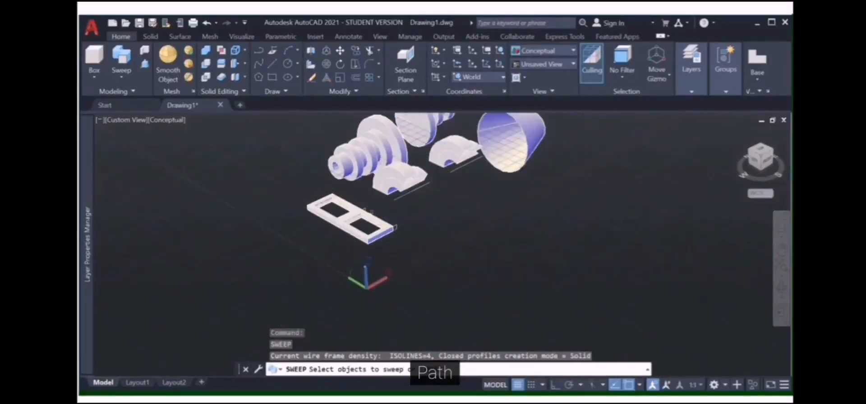
pyautogui.click(783, 288)
pyautogui.moveTo(561, 244); pyautogui.dragTo(505, 263)
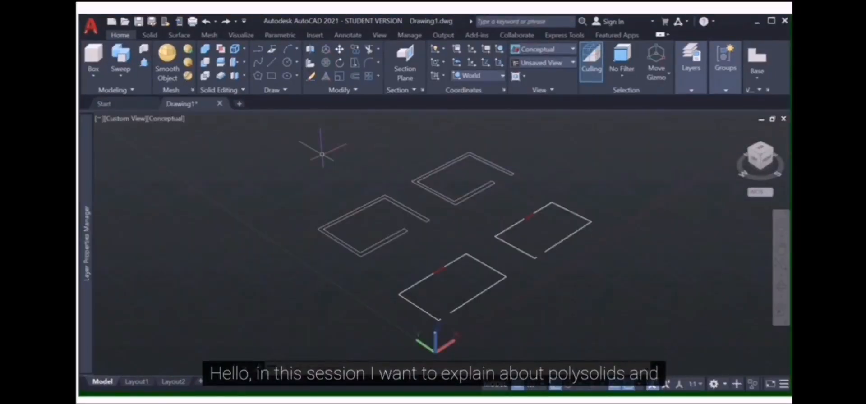
# Draw a trial polysolid along the single-line outline nearest the origin, from its doorway corner to the red window segment, and undo it.
pyautogui.click(145, 52)
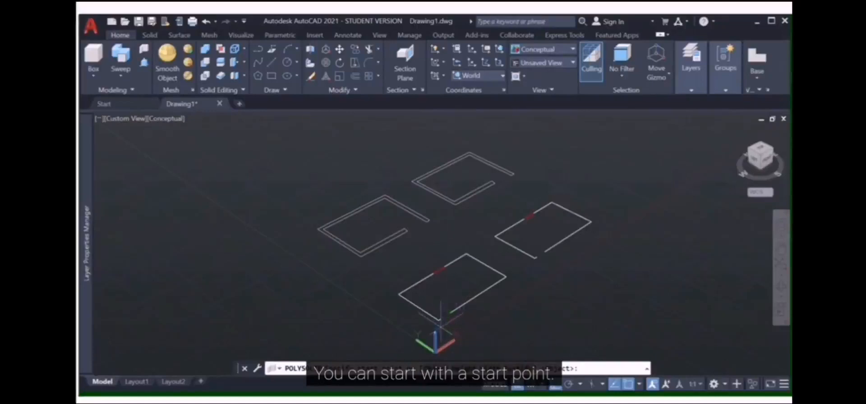
pyautogui.scroll(1, 440, 322)
pyautogui.click(439, 340)
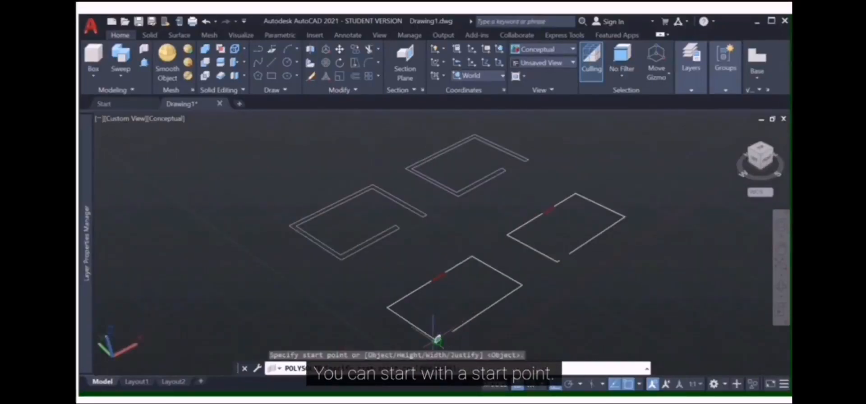
pyautogui.click(437, 339)
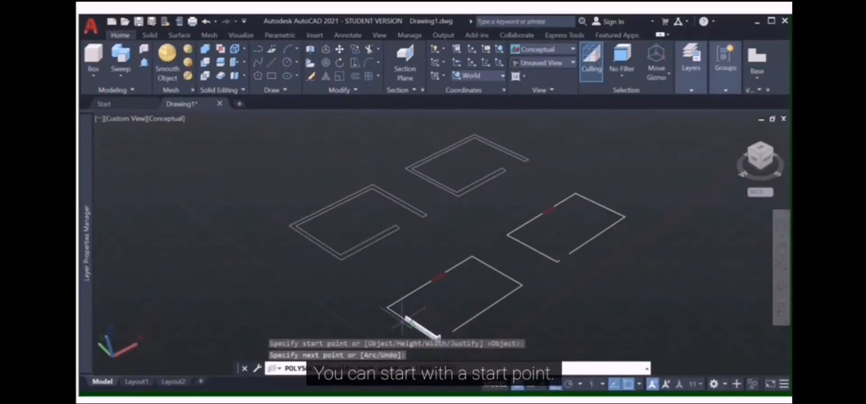
pyautogui.click(388, 308)
pyautogui.click(411, 292)
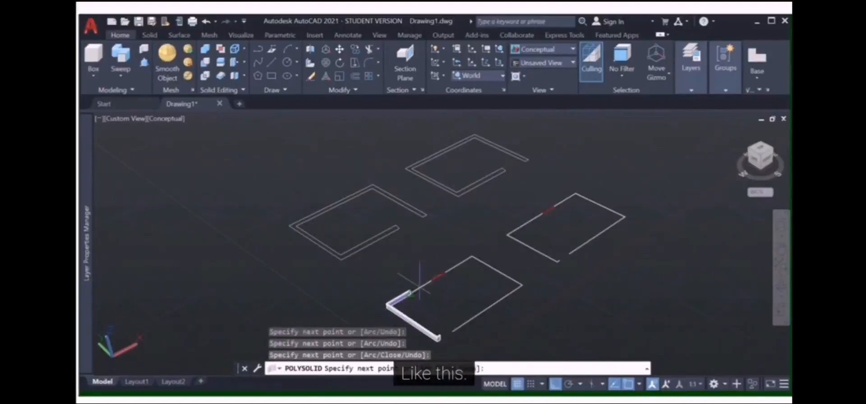
pyautogui.click(425, 273)
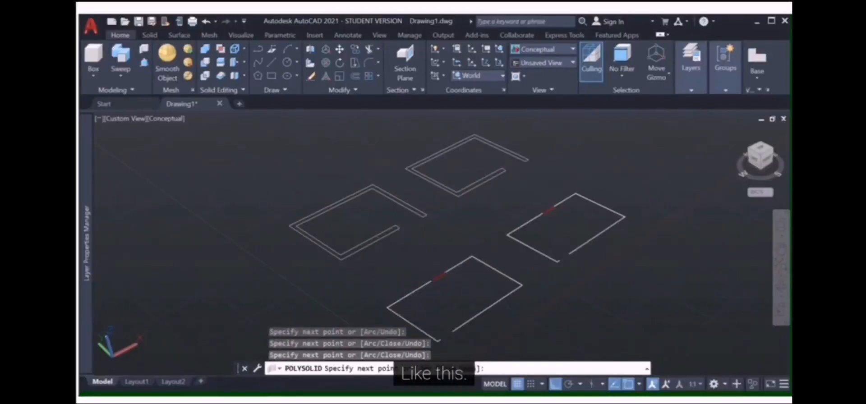
pyautogui.press('Return')
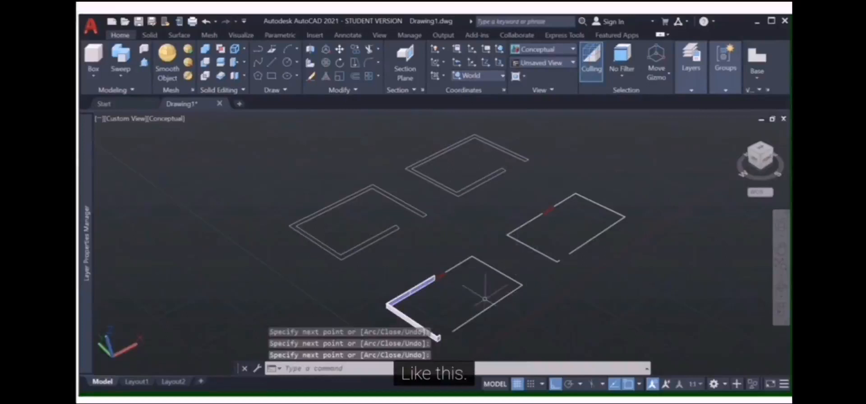
pyautogui.click(206, 21)
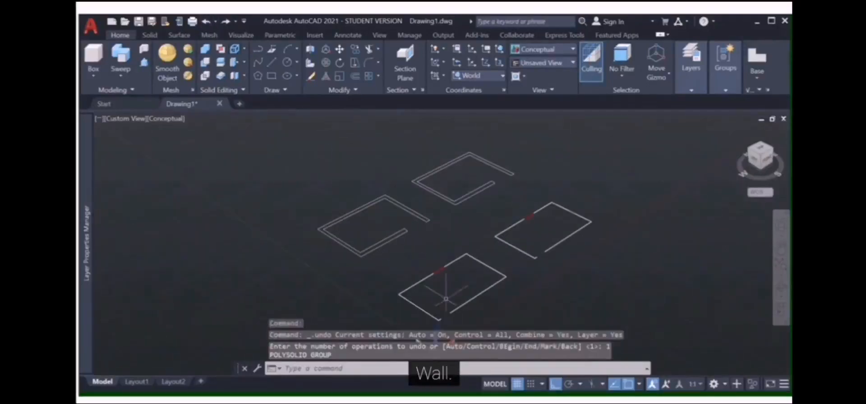
# Configure the Polysolid command with height 2500, width 300 and Left justification.
pyautogui.click(143, 49)
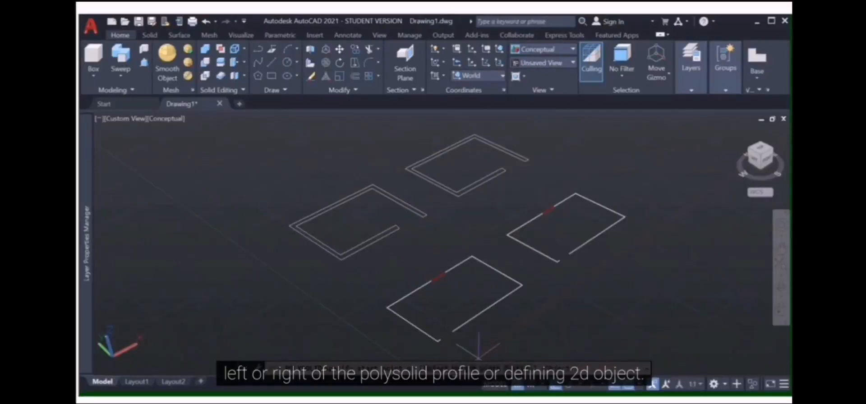
pyautogui.write('H')
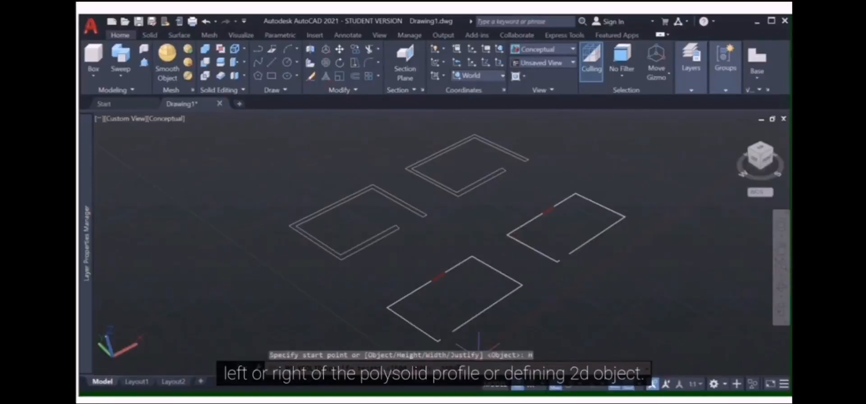
pyautogui.write('2500')
pyautogui.press('Return')
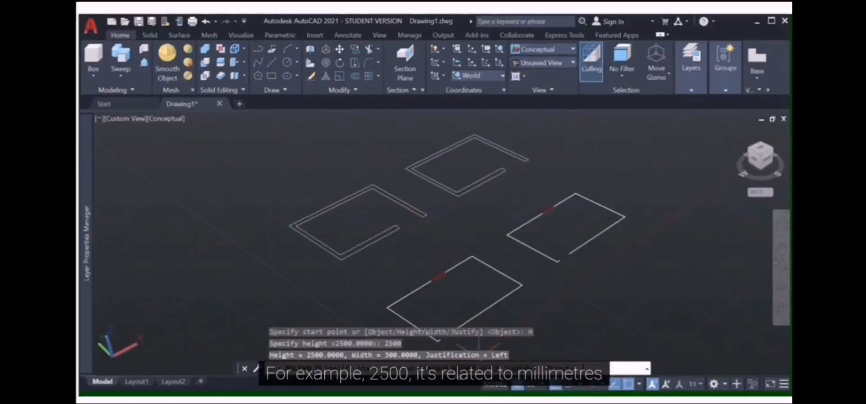
pyautogui.write('w')
pyautogui.press('Return')
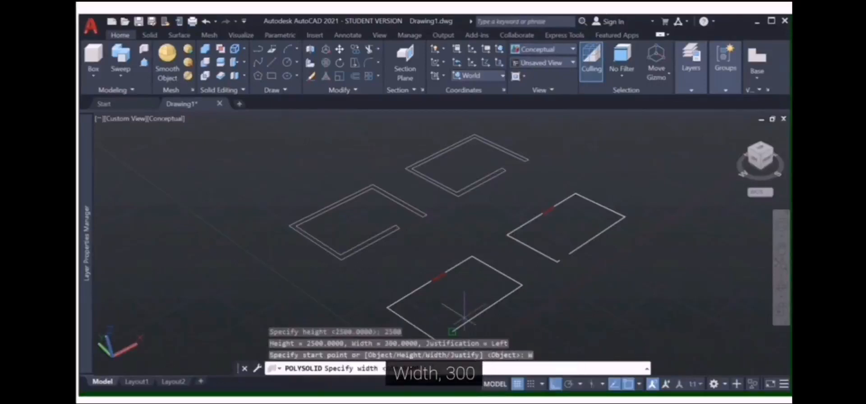
pyautogui.write('300')
pyautogui.press('Return')
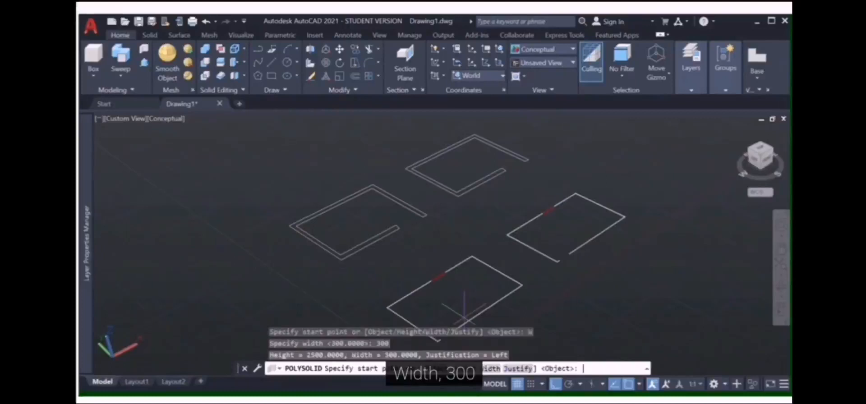
pyautogui.click(522, 372)
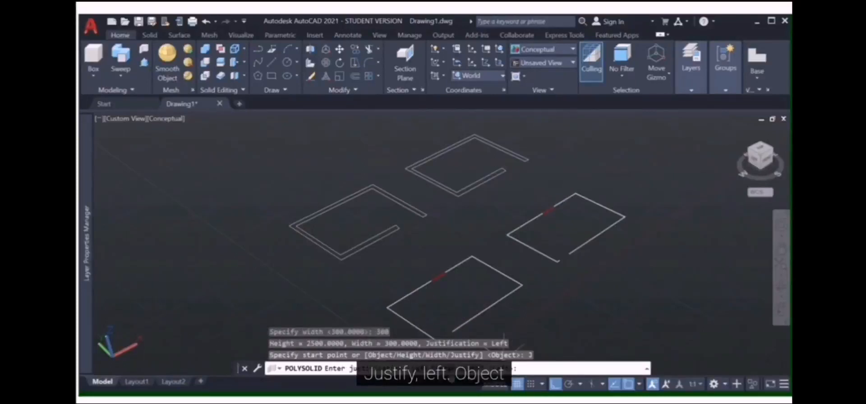
pyautogui.write('l')
pyautogui.press('Return')
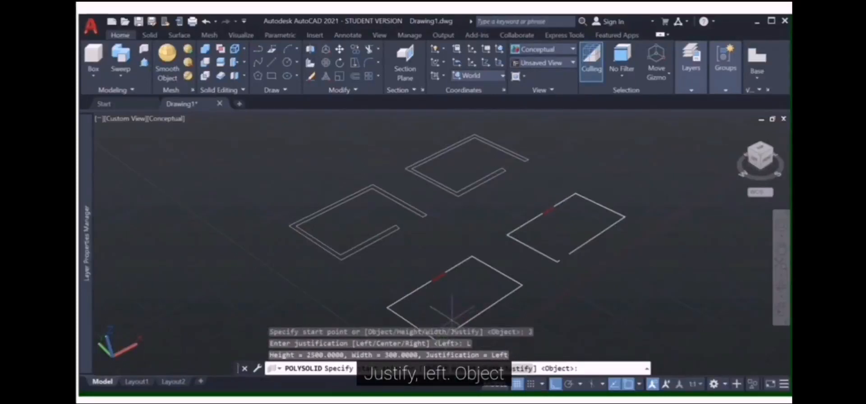
# Convert the L-shaped polyline between the doorway and the red window segment of the nearest outline into a polysolid wall.
pyautogui.scroll(1, 454, 313)
pyautogui.write('o')
pyautogui.press('Return')
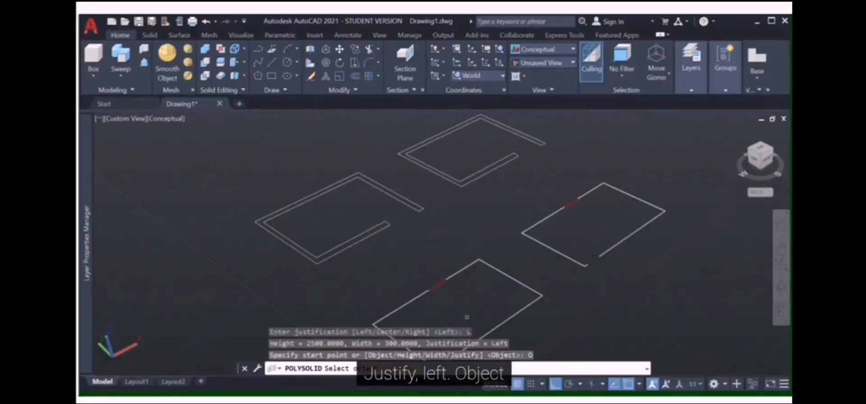
pyautogui.moveTo(467, 317); pyautogui.dragTo(436, 257, button='middle')
pyautogui.scroll(2, 436, 257)
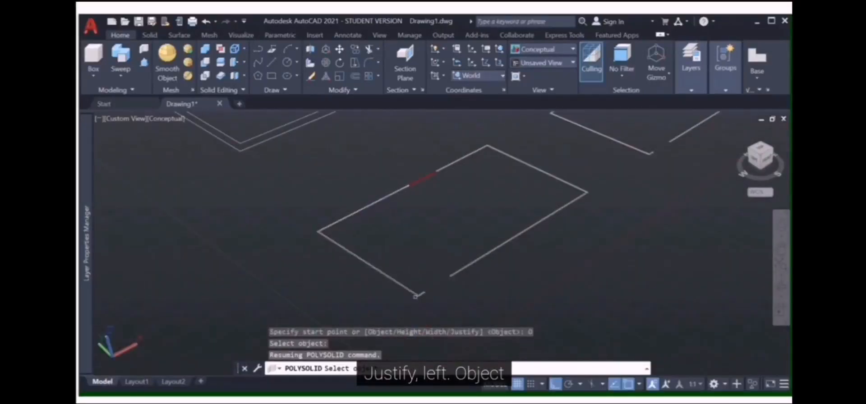
pyautogui.click(418, 296)
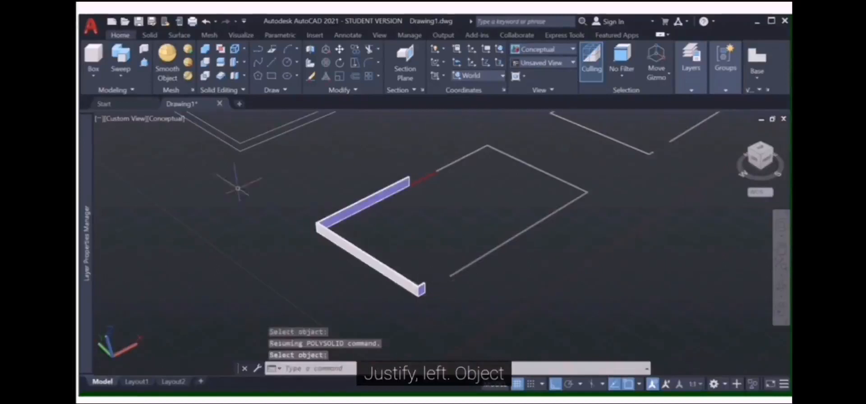
# Convert the remaining white polyline on the other side of the doorway into a polysolid wall.
pyautogui.click(144, 62)
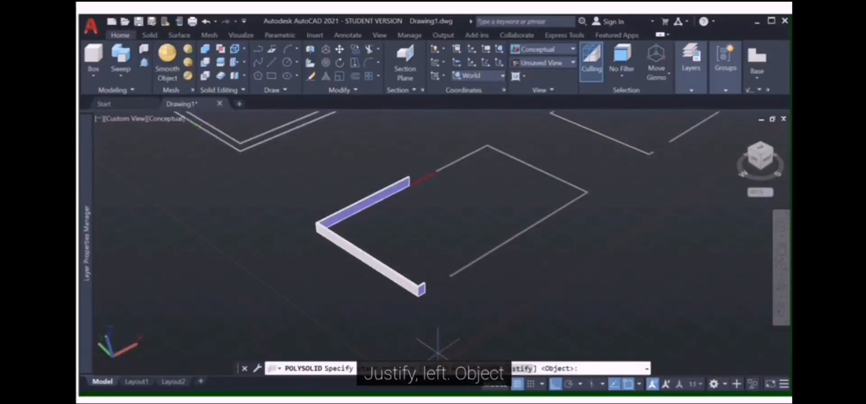
pyautogui.write('O')
pyautogui.press('Return')
pyautogui.click(465, 268)
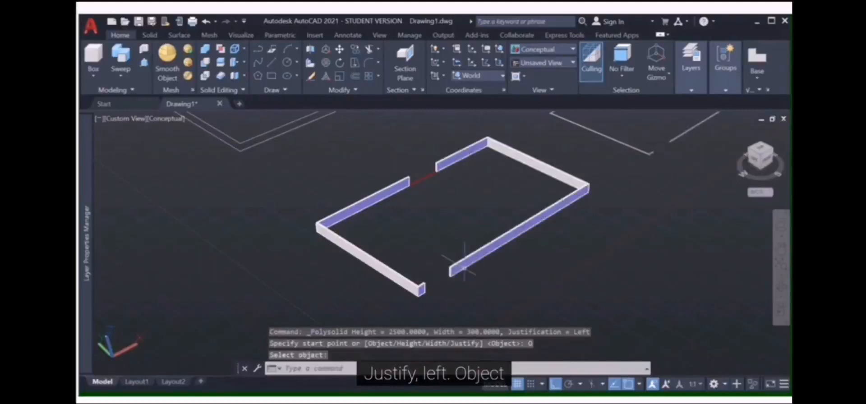
# Set the polysolid height to 1200 and convert the red window segment between the two walls into a low wall.
pyautogui.click(147, 54)
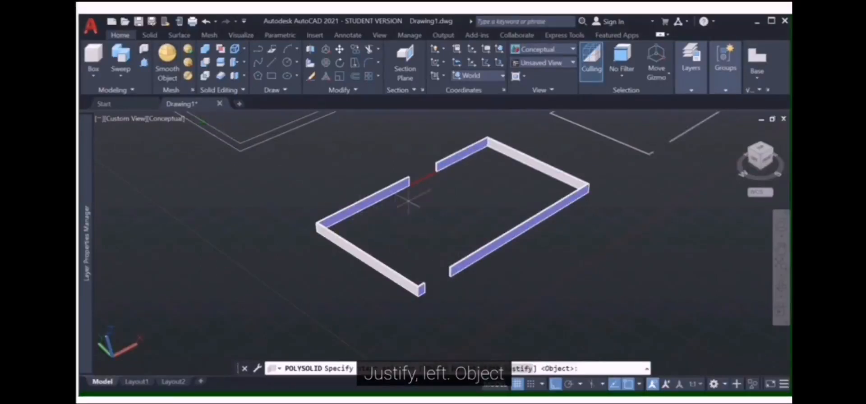
pyautogui.write('h')
pyautogui.press('Return')
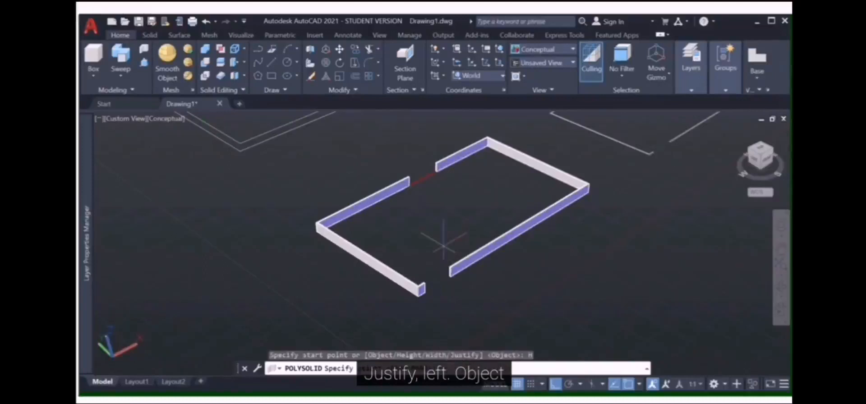
pyautogui.write('1200')
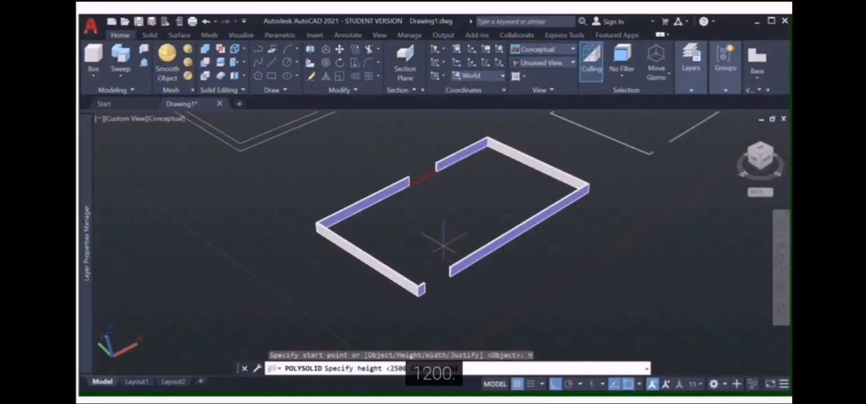
pyautogui.press('Return')
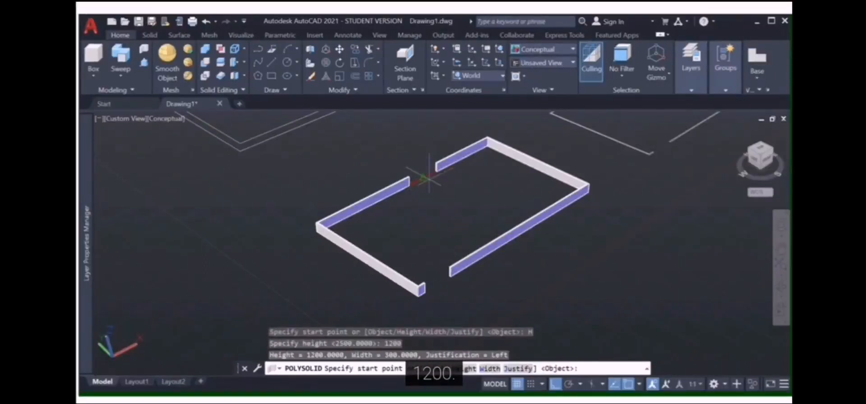
pyautogui.scroll(3, 420, 179)
pyautogui.moveTo(423, 179); pyautogui.dragTo(442, 228, button='middle')
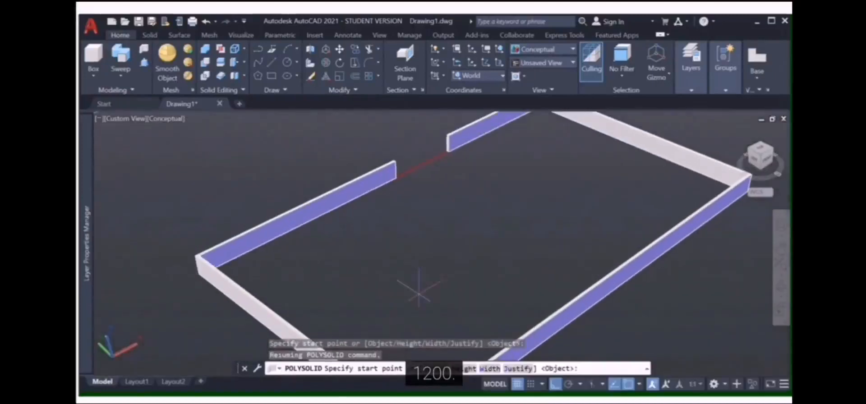
pyautogui.write('o')
pyautogui.press('Return')
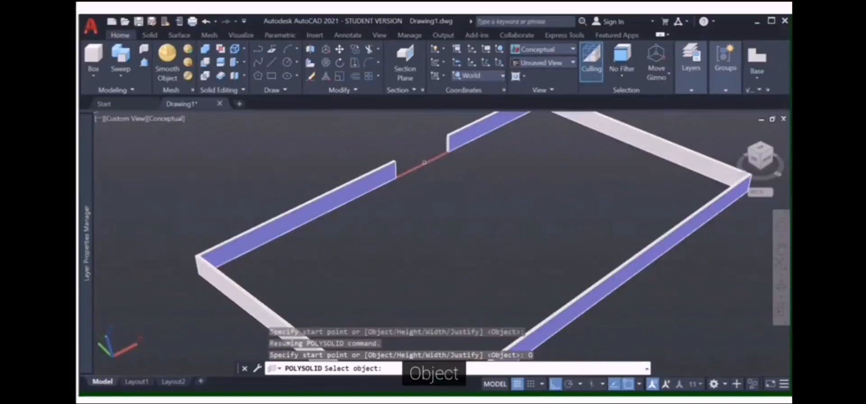
pyautogui.scroll(-5, 446, 195)
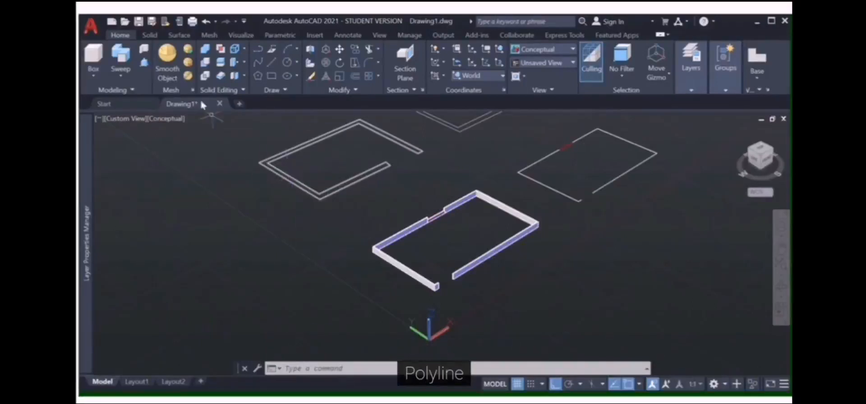
# Set the polysolid height to 2500 and convert the double-line open outline behind the finished room into polysolid walls.
pyautogui.click(144, 53)
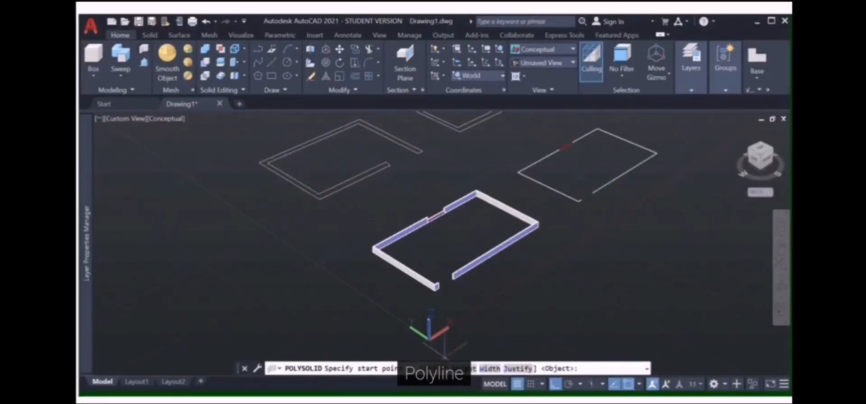
pyautogui.write('H')
pyautogui.press('Return')
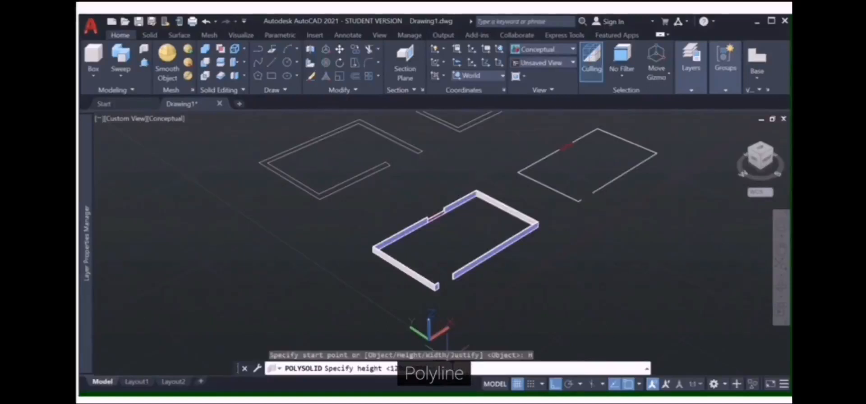
pyautogui.write('2500')
pyautogui.press('Return')
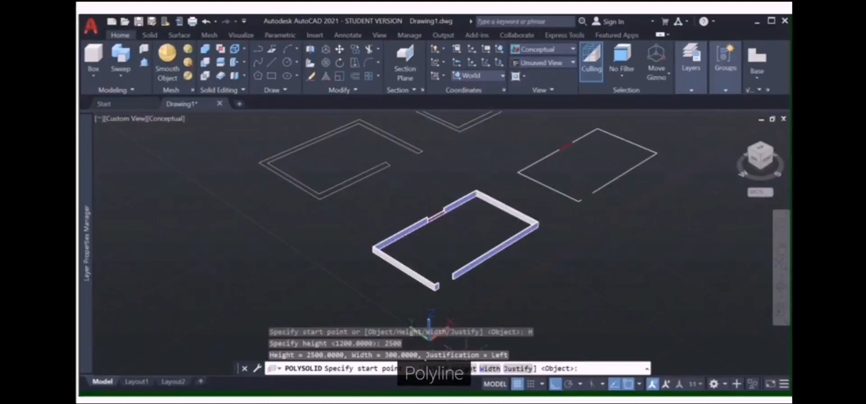
pyautogui.write('o')
pyautogui.press('Return')
pyautogui.click(390, 164)
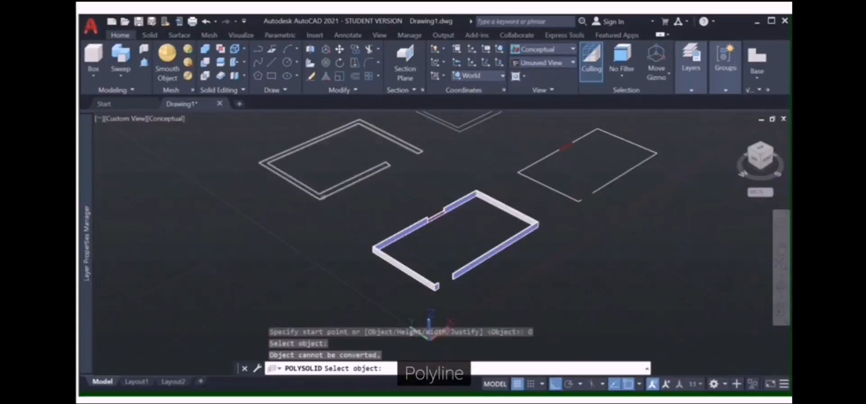
pyautogui.click(391, 162)
pyautogui.scroll(2, 392, 161)
pyautogui.scroll(-3, 388, 163)
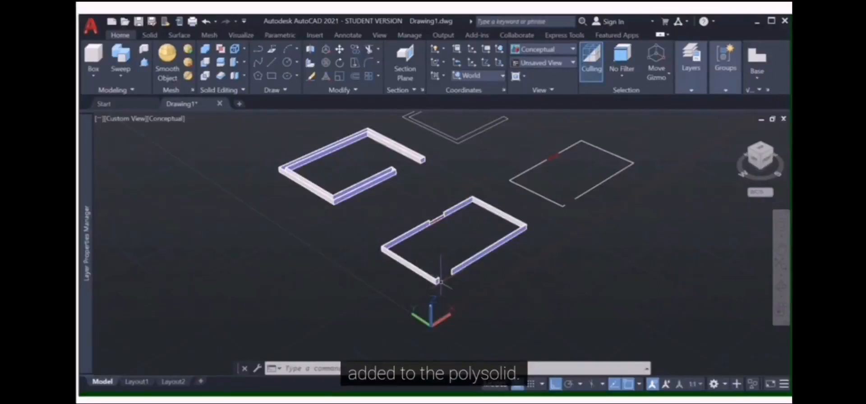
# Draw an arc-shaped polysolid from the finished room's doorway corner, curving inside the room back towards the adjoining wall.
pyautogui.click(144, 49)
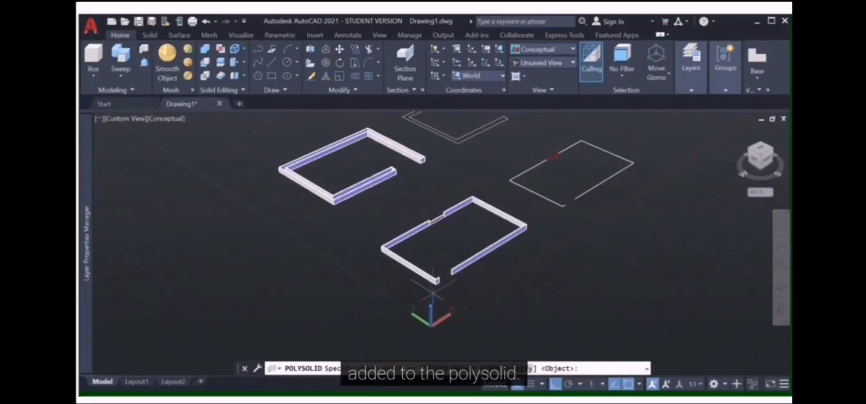
pyautogui.click(435, 283)
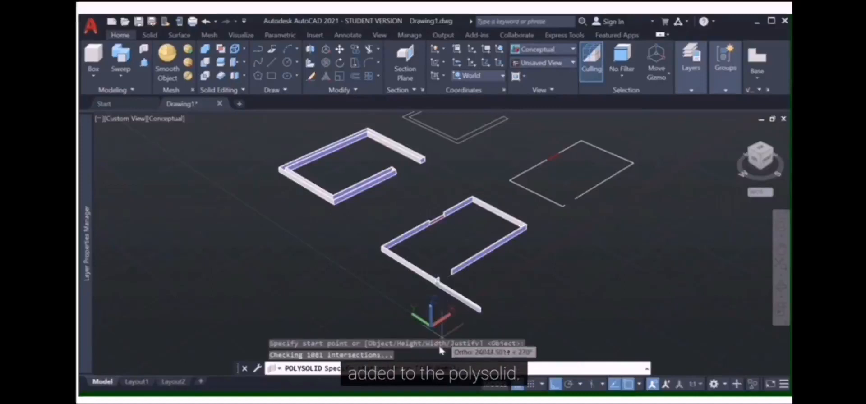
pyautogui.write('A')
pyautogui.press('Return')
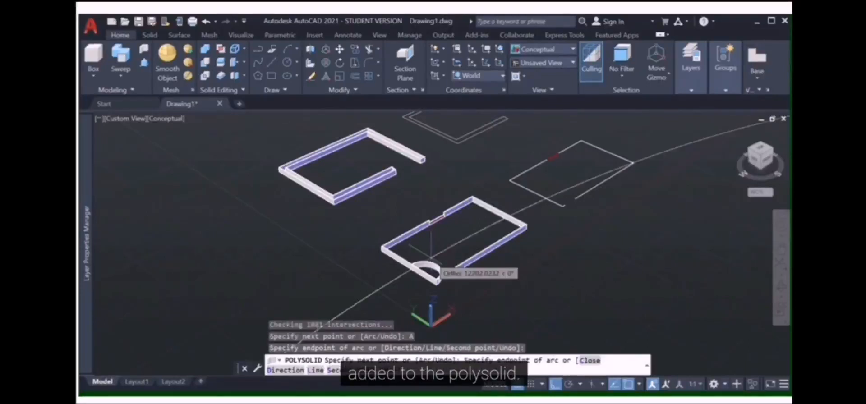
pyautogui.click(431, 258)
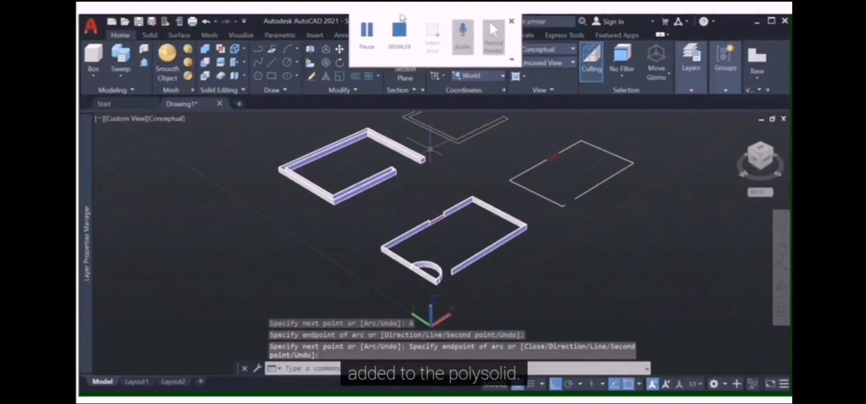
# Use Presspull to raise the white polyline between the doorway and the red window segment of the unextruded room by 2500.
pyautogui.press('Return')
pyautogui.scroll(-2, 456, 156)
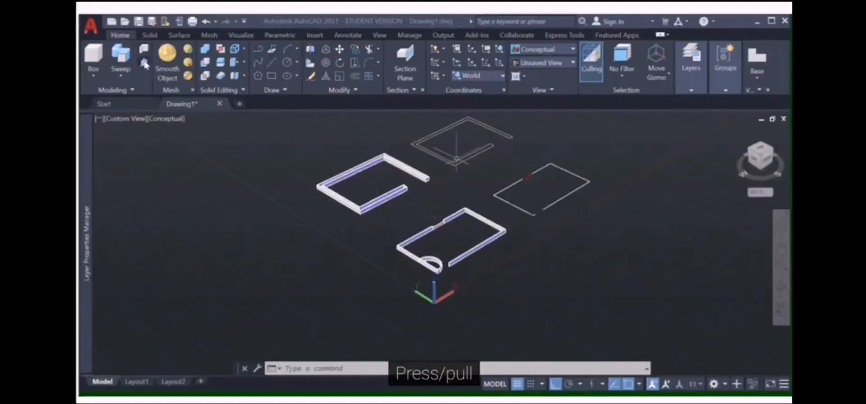
pyautogui.scroll(5, 444, 244)
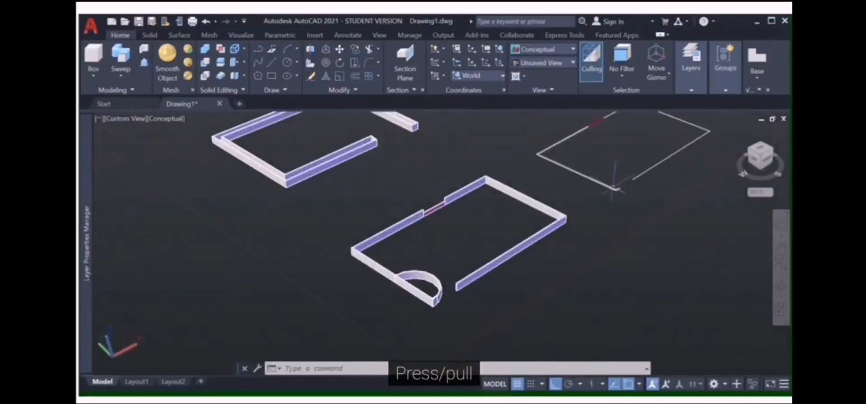
pyautogui.scroll(4, 530, 199)
pyautogui.scroll(-5, 510, 180)
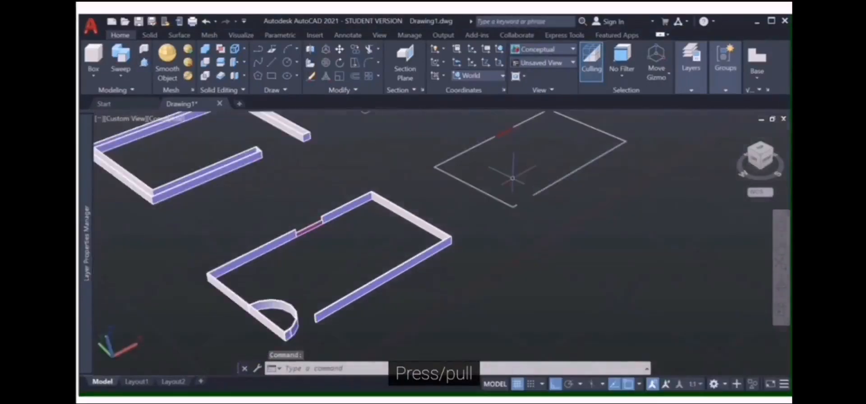
pyautogui.scroll(3, 497, 187)
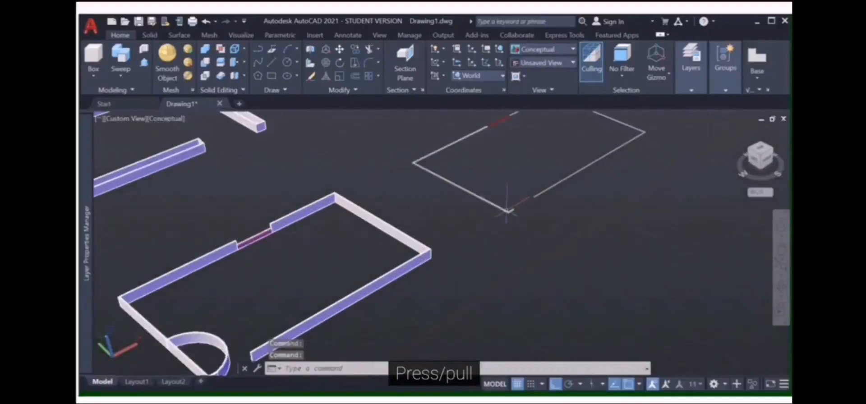
pyautogui.click(145, 62)
pyautogui.scroll(-3, 471, 166)
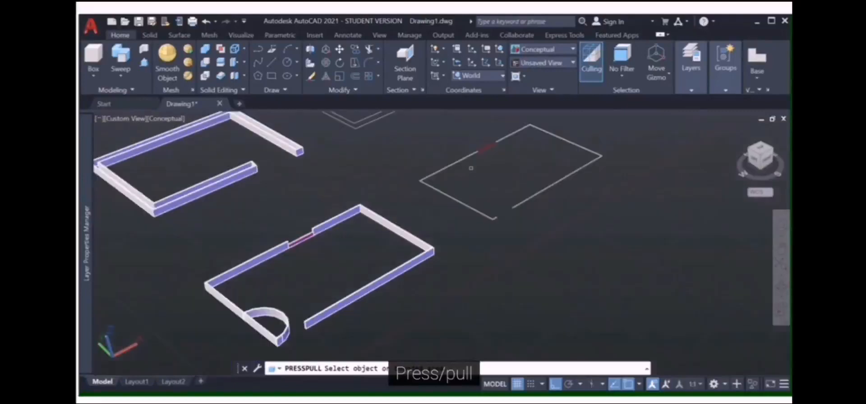
pyautogui.scroll(3, 490, 184)
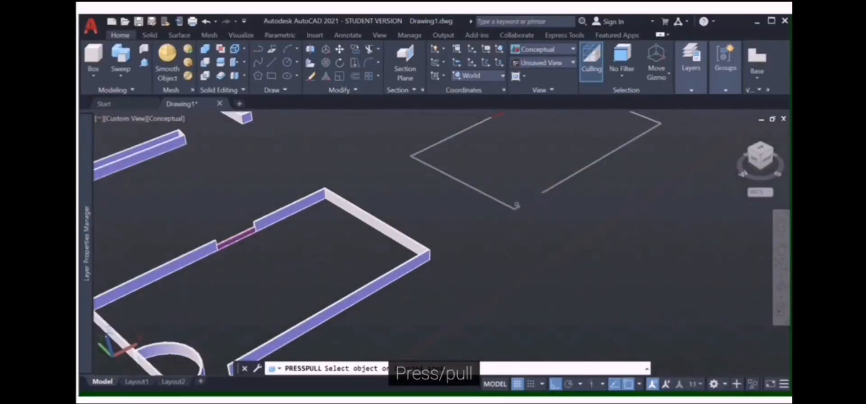
pyautogui.click(517, 209)
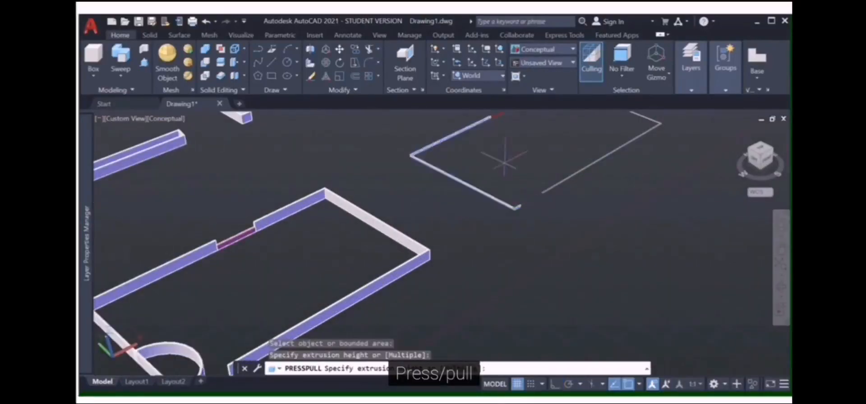
pyautogui.write('2500')
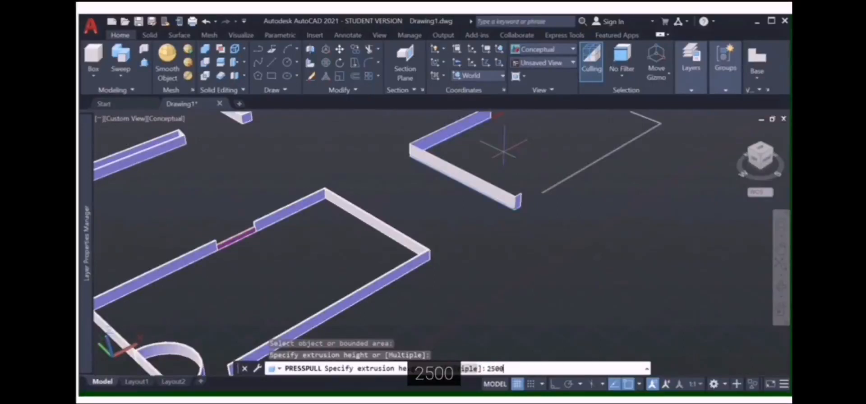
pyautogui.press('Return')
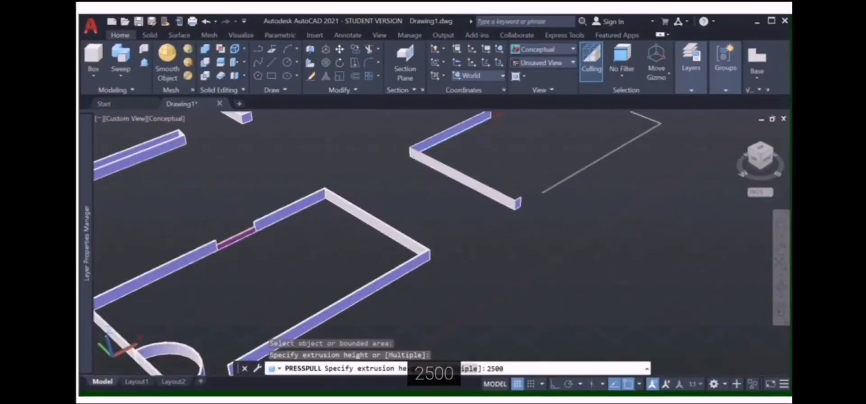
# Raise the white polyline on the other side of the same room's doorway by 2500 with Presspull.
pyautogui.click(553, 187)
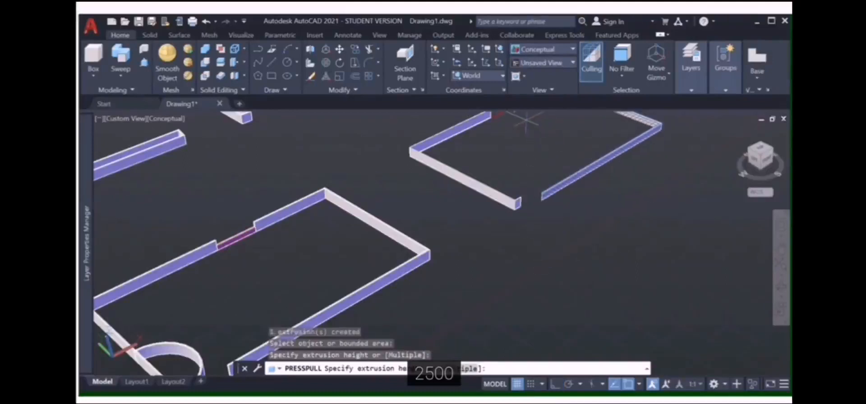
pyautogui.write('2500')
pyautogui.press('Return')
# Raise the red window segment between the two walls by 1200 with Presspull to form a low wall.
pyautogui.scroll(-3, 522, 156)
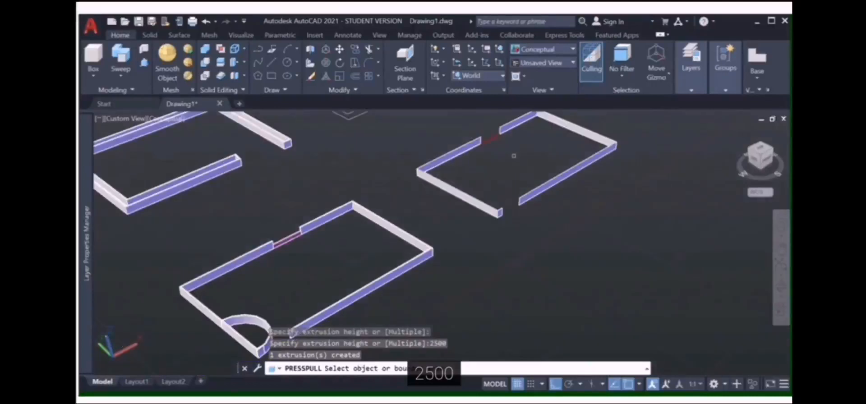
pyautogui.scroll(3, 494, 140)
pyautogui.moveTo(493, 140); pyautogui.dragTo(467, 214, button='middle')
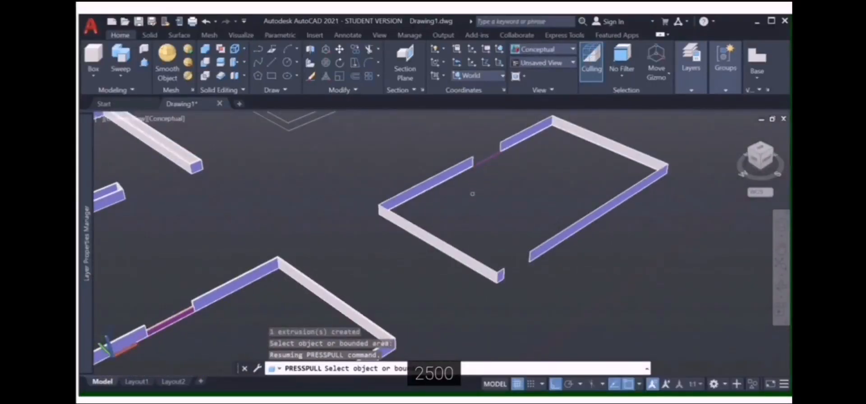
pyautogui.scroll(2, 473, 195)
pyautogui.moveTo(534, 189); pyautogui.dragTo(513, 210, button='middle')
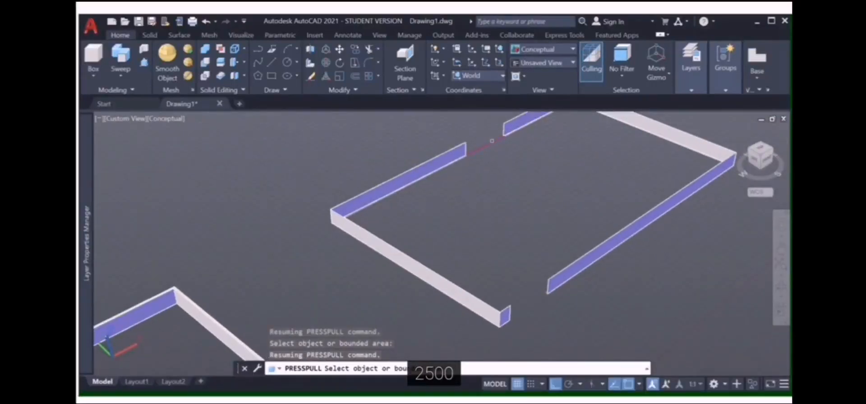
pyautogui.scroll(1, 499, 160)
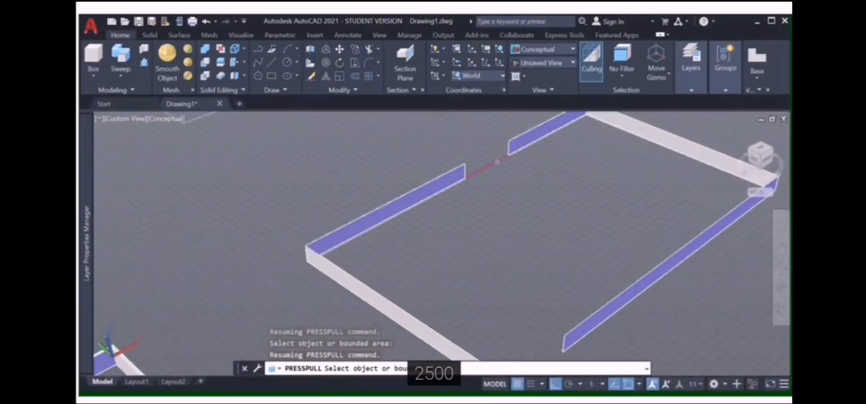
pyautogui.click(498, 161)
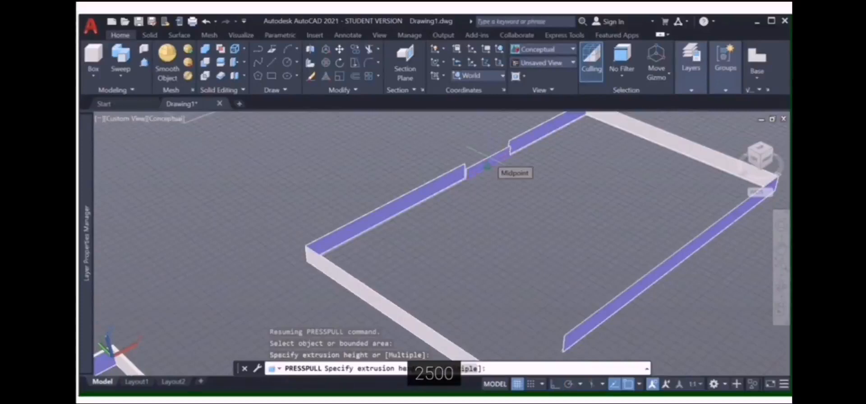
pyautogui.write('1200')
pyautogui.press('Return')
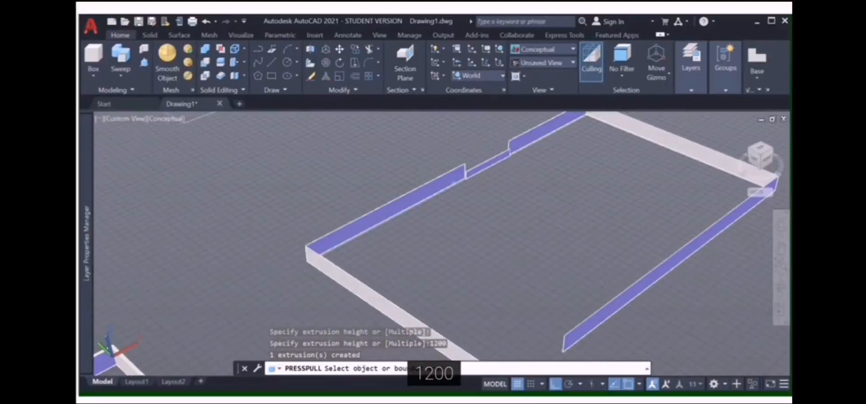
# Apply Presspull with a height of 2500 to the base lines of the walls on both sides of the low window wall.
pyautogui.click(433, 188)
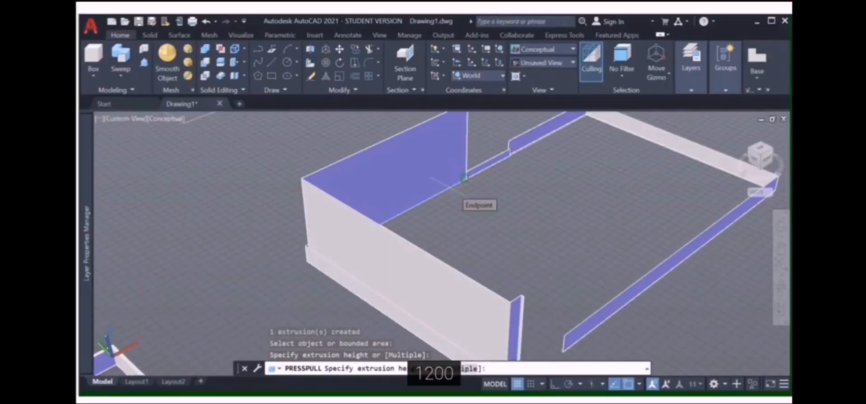
pyautogui.write('2500')
pyautogui.press('Return')
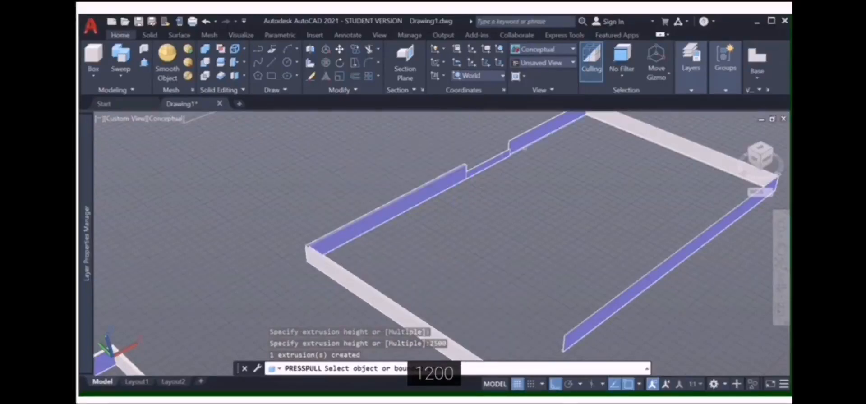
pyautogui.click(512, 155)
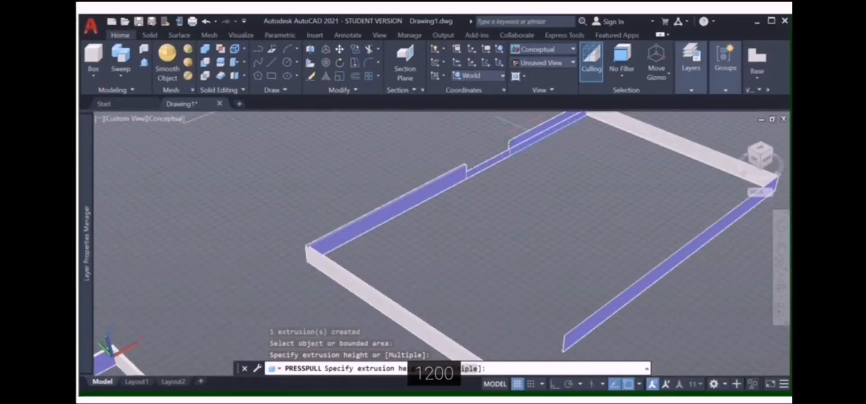
pyautogui.write('2500')
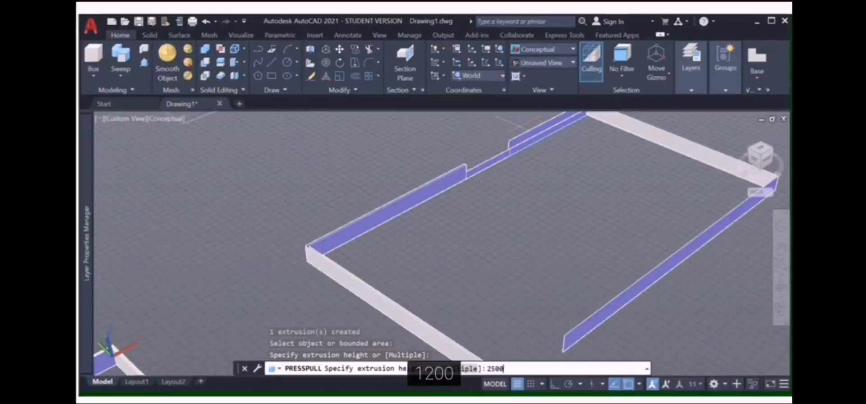
pyautogui.press('Return')
# Apply Presspull with a height of 2500 to the far end wall and the long wall leading back to the doorway.
pyautogui.click(676, 136)
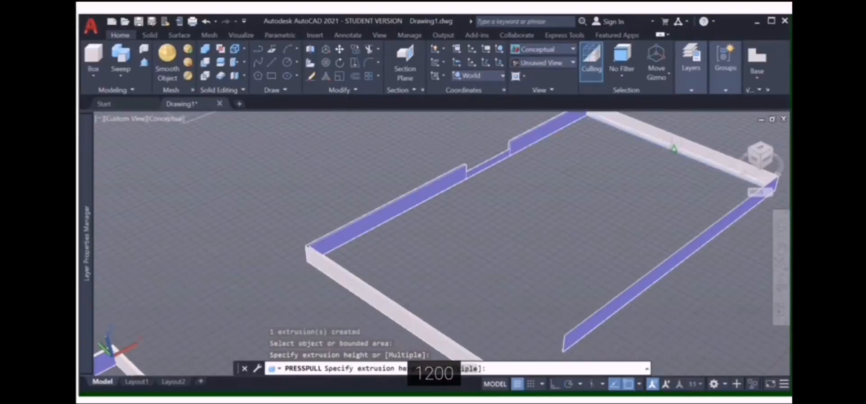
pyautogui.write('2500')
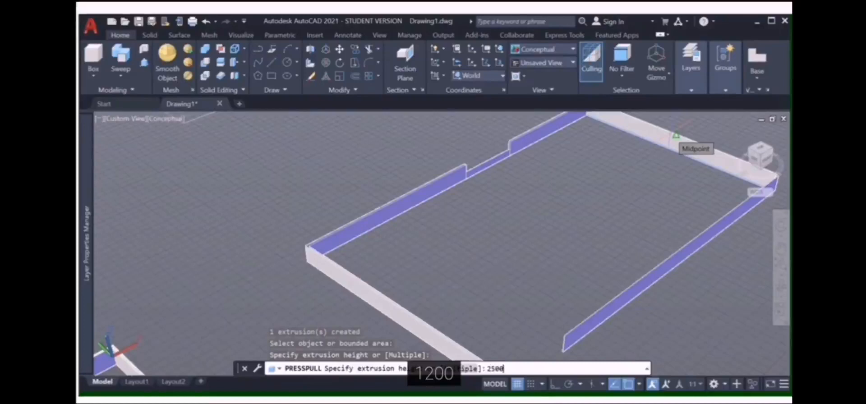
pyautogui.press('Return')
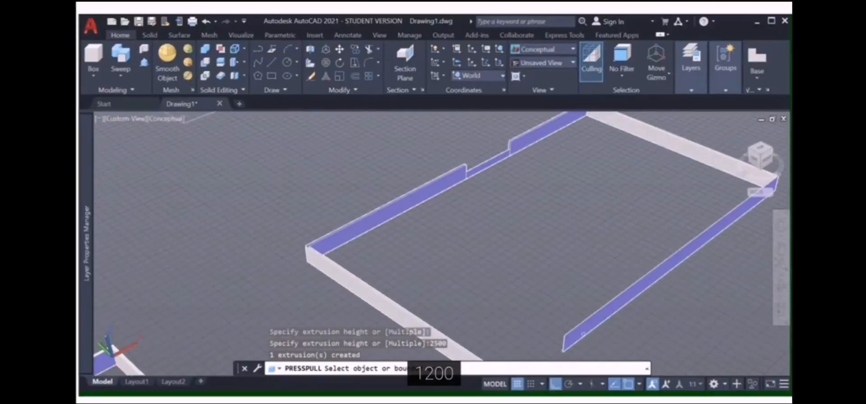
pyautogui.click(561, 350)
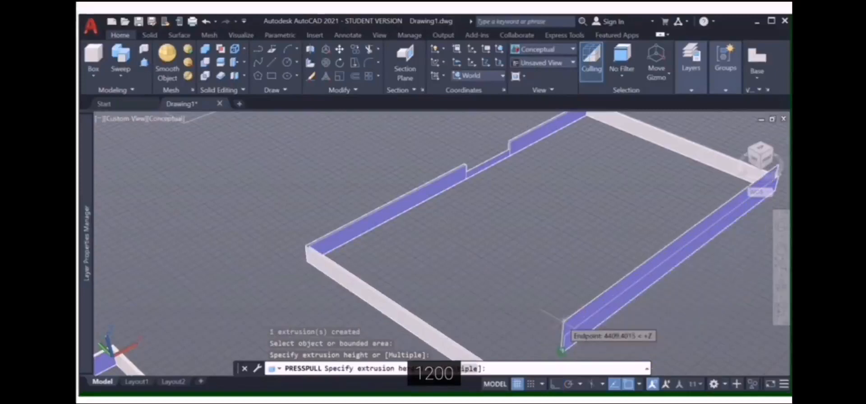
pyautogui.write('2')
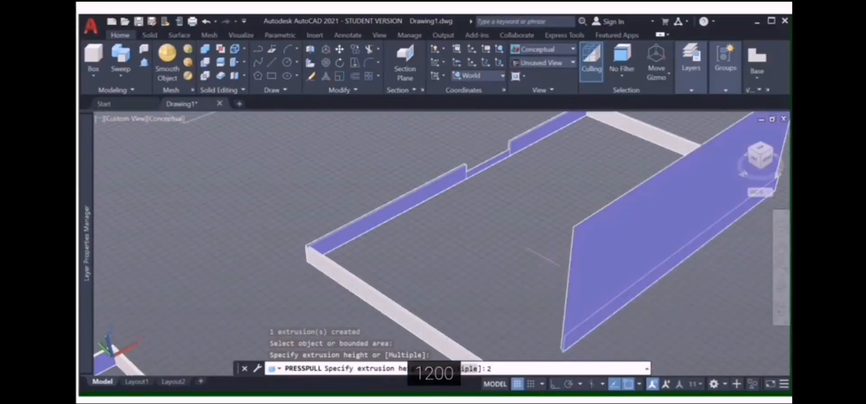
pyautogui.write('500')
pyautogui.press('Return')
# Raise the closed double-line room outline by 2500 with Presspull and end the command.
pyautogui.scroll(-1, 548, 260)
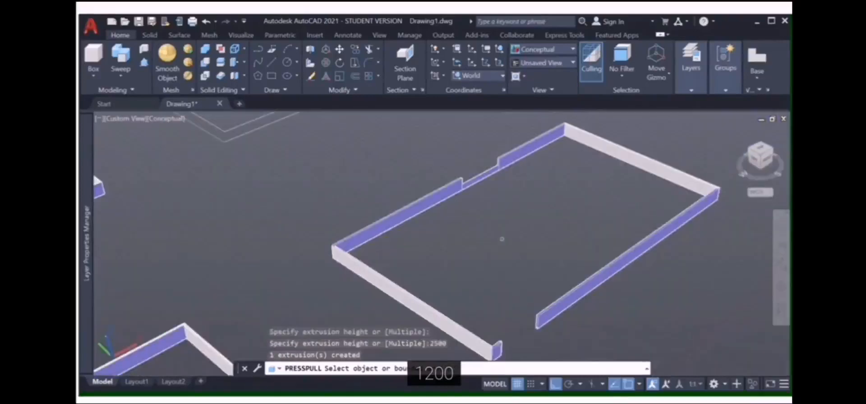
pyautogui.moveTo(393, 162); pyautogui.dragTo(473, 253, button='middle')
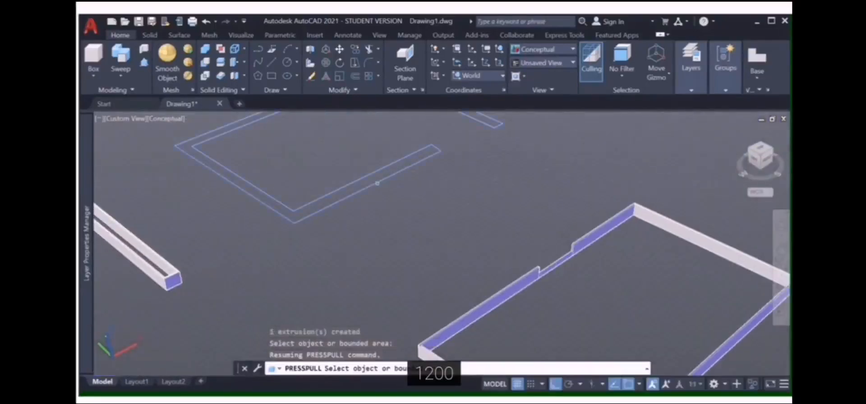
pyautogui.click(364, 185)
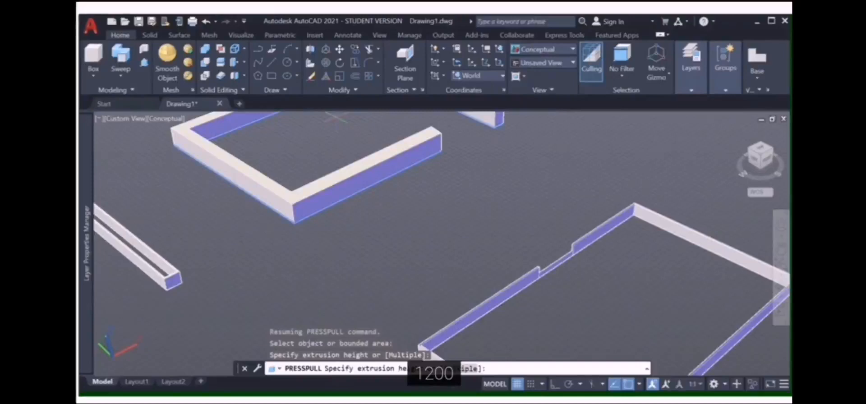
pyautogui.write('2500')
pyautogui.press('Return')
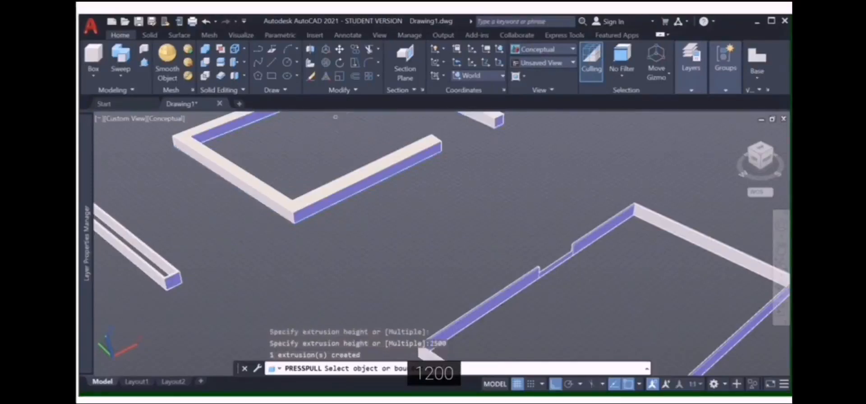
pyautogui.scroll(-2, 375, 193)
pyautogui.scroll(-5, 437, 244)
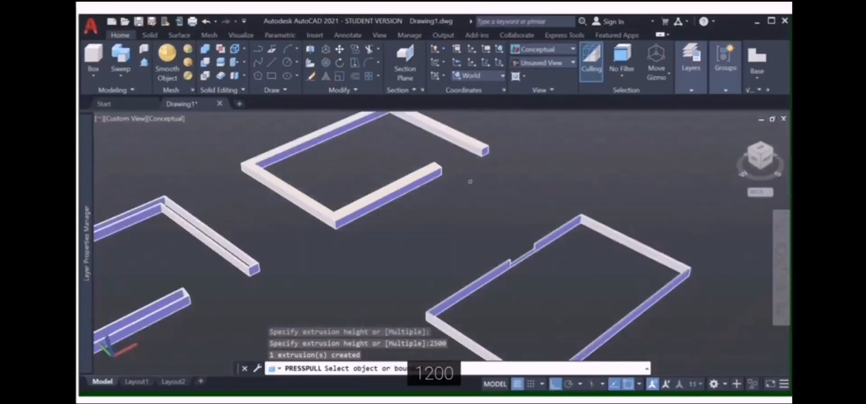
pyautogui.scroll(2, 436, 235)
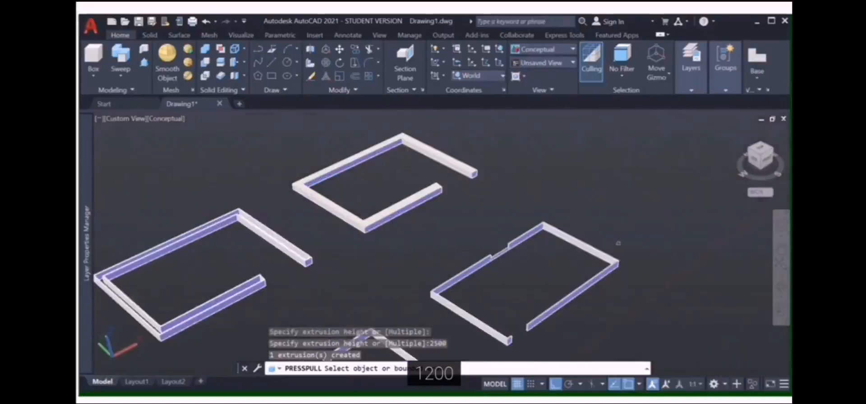
pyautogui.press('Return')
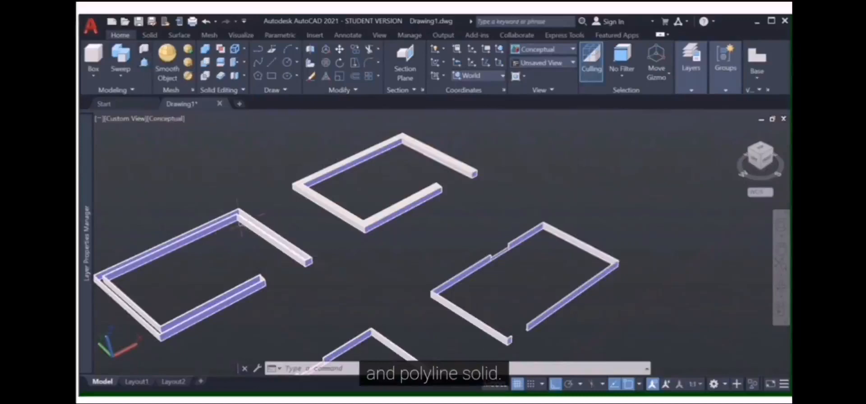
# Orbit the model to a lower viewpoint to examine the polysolid and Presspull rooms together.
pyautogui.scroll(-1, 464, 290)
pyautogui.scroll(1, 478, 297)
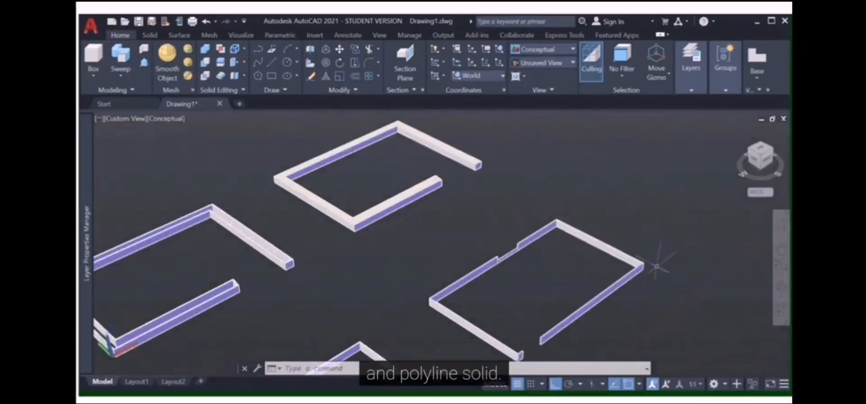
pyautogui.click(782, 287)
pyautogui.moveTo(524, 257); pyautogui.dragTo(413, 221)
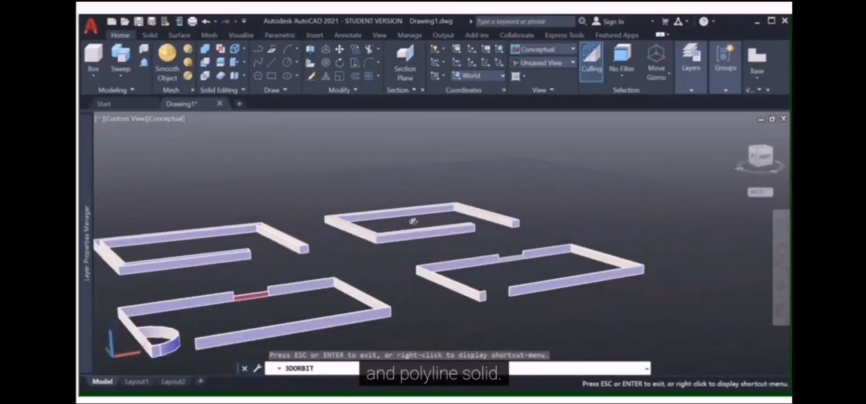